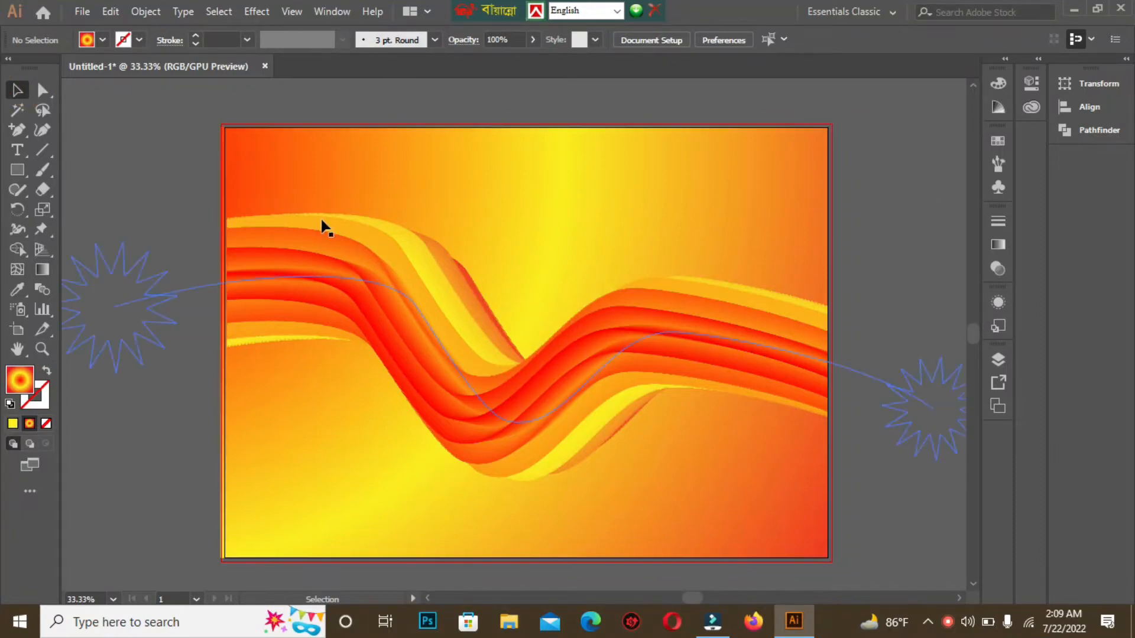
Step: Delete all existing artwork from the artboard
left_click_drag(182, 109, 890, 532)
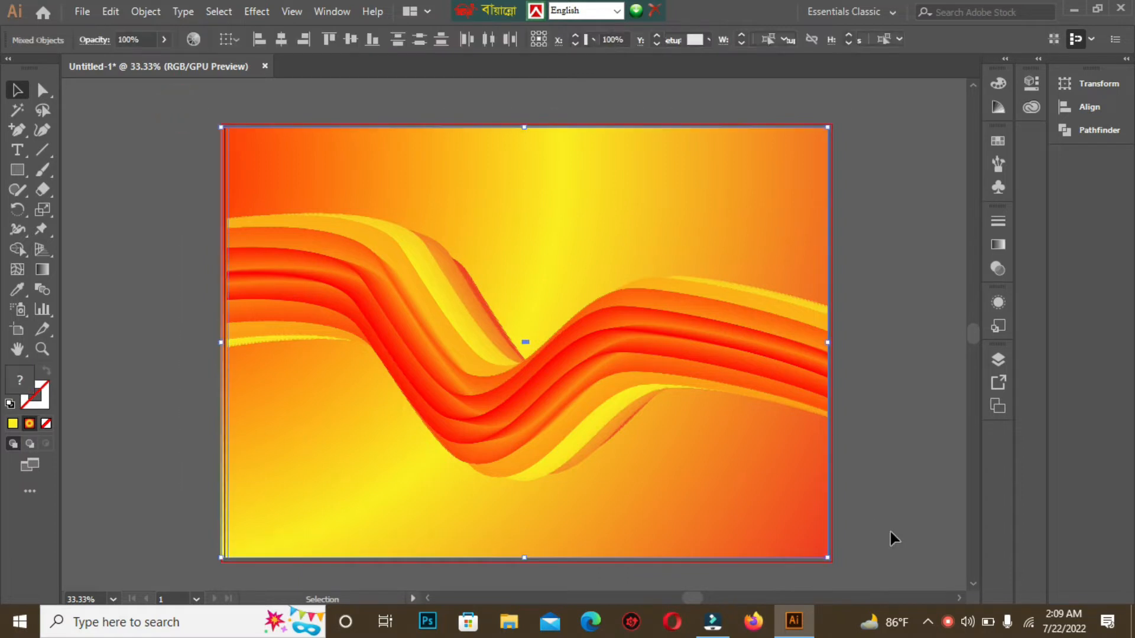
key("Delete")
key("ctrl+equal")
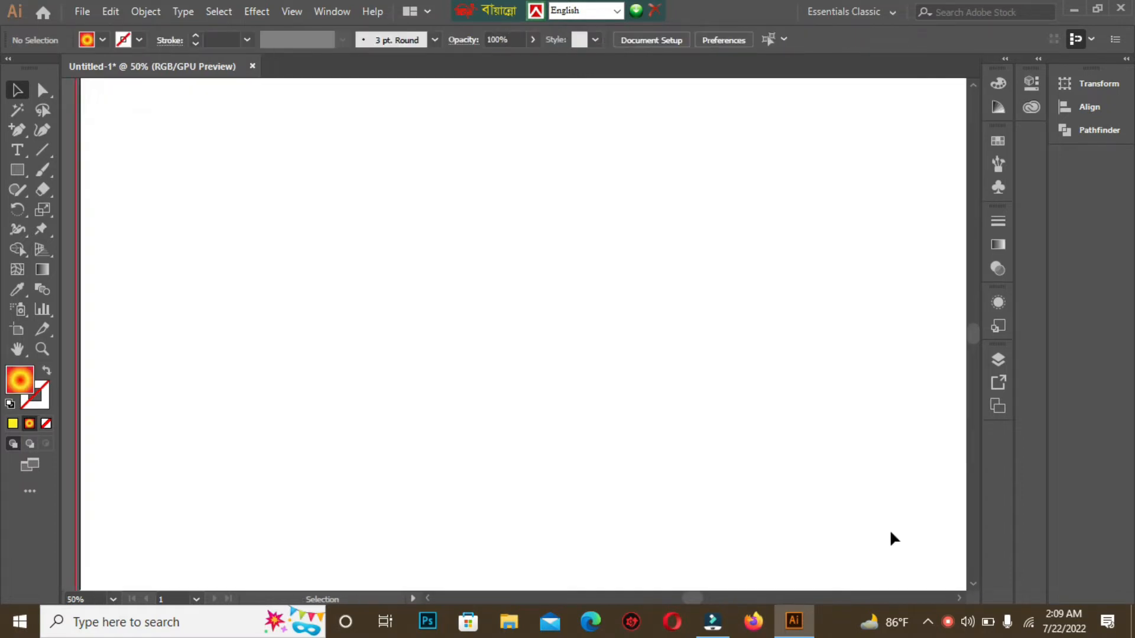
key("ctrl+minus")
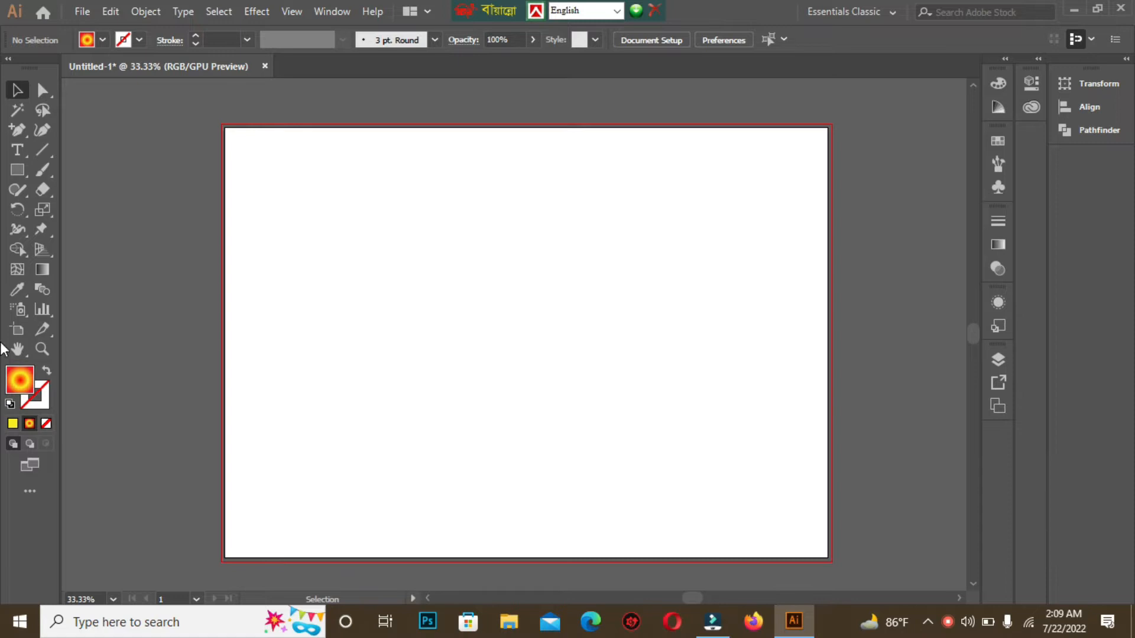
Step: Reset the colors to a white fill and set the stroke to none
left_click(10, 406)
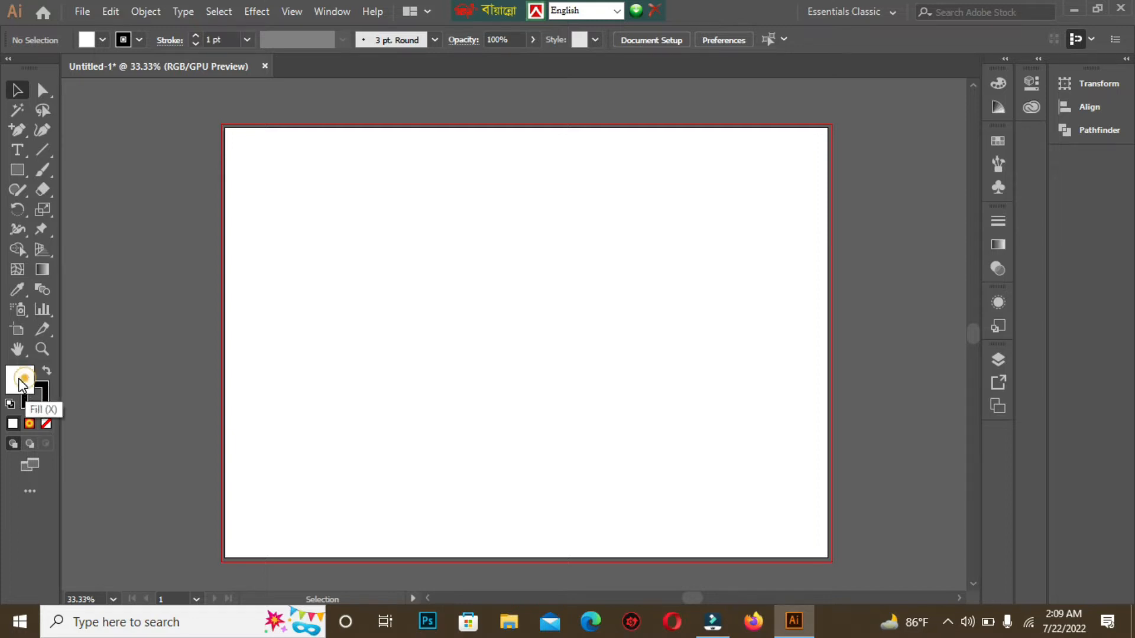
left_click(42, 402)
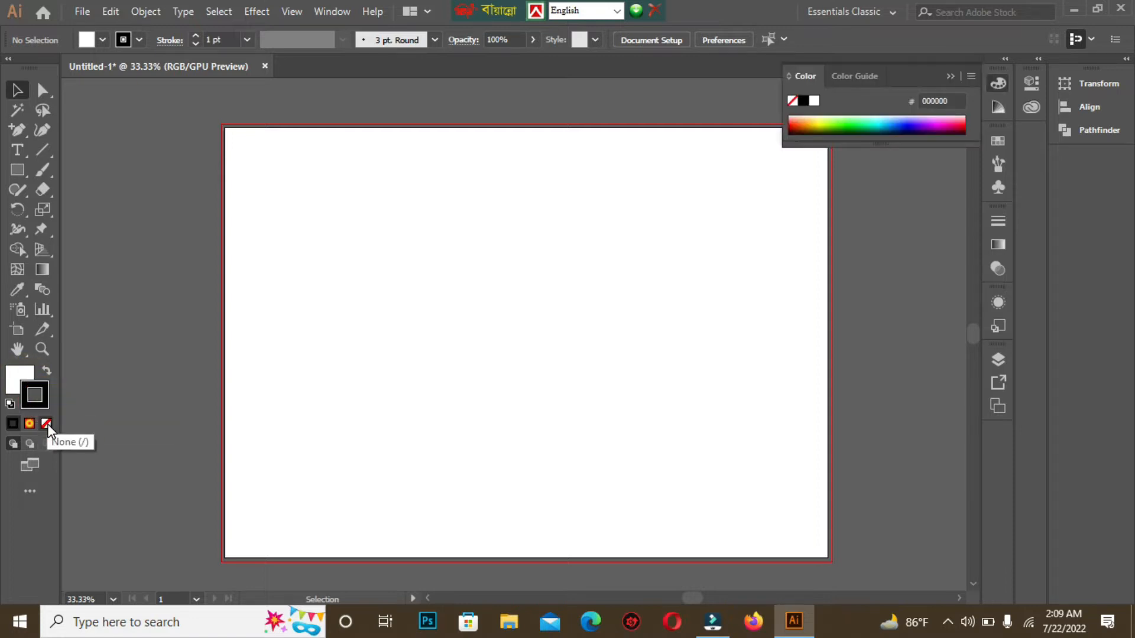
left_click(46, 424)
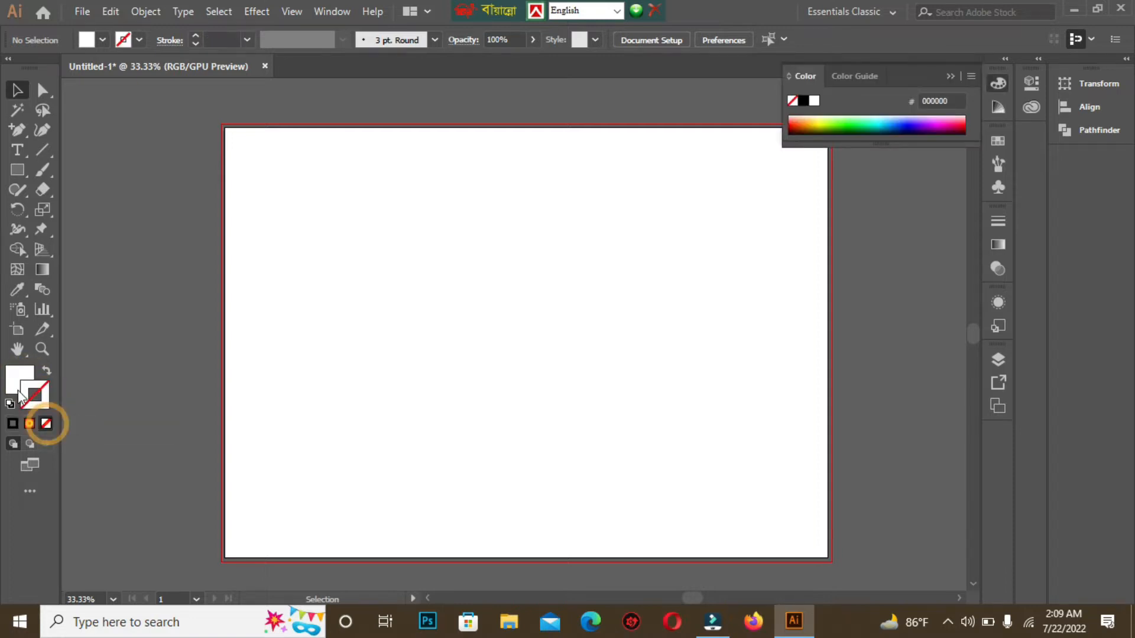
left_click(16, 168)
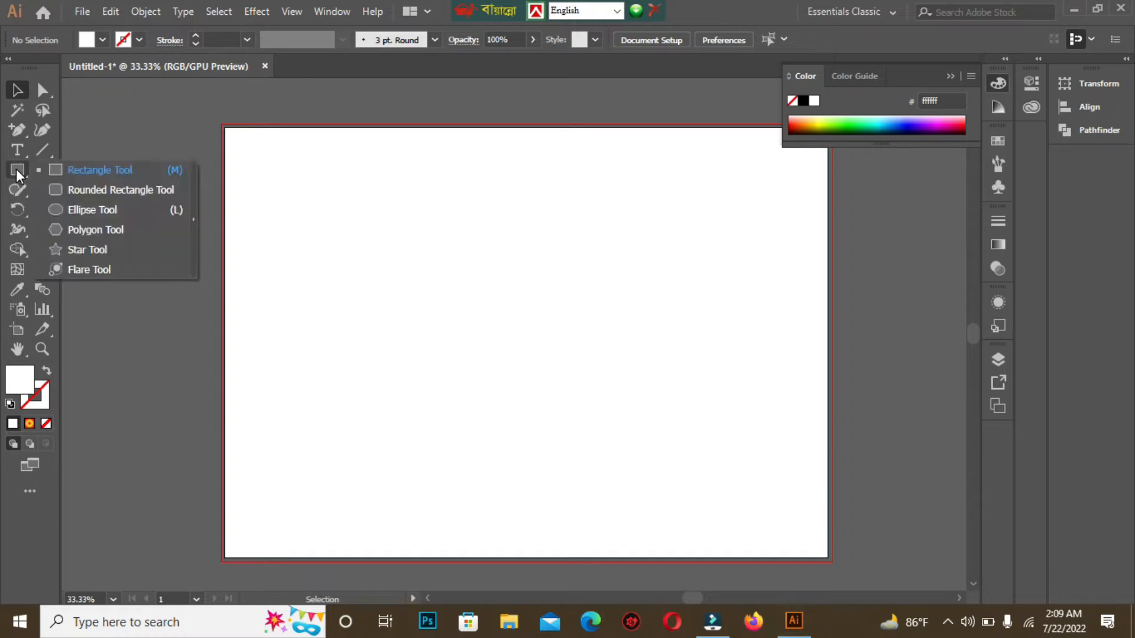
left_click(81, 251)
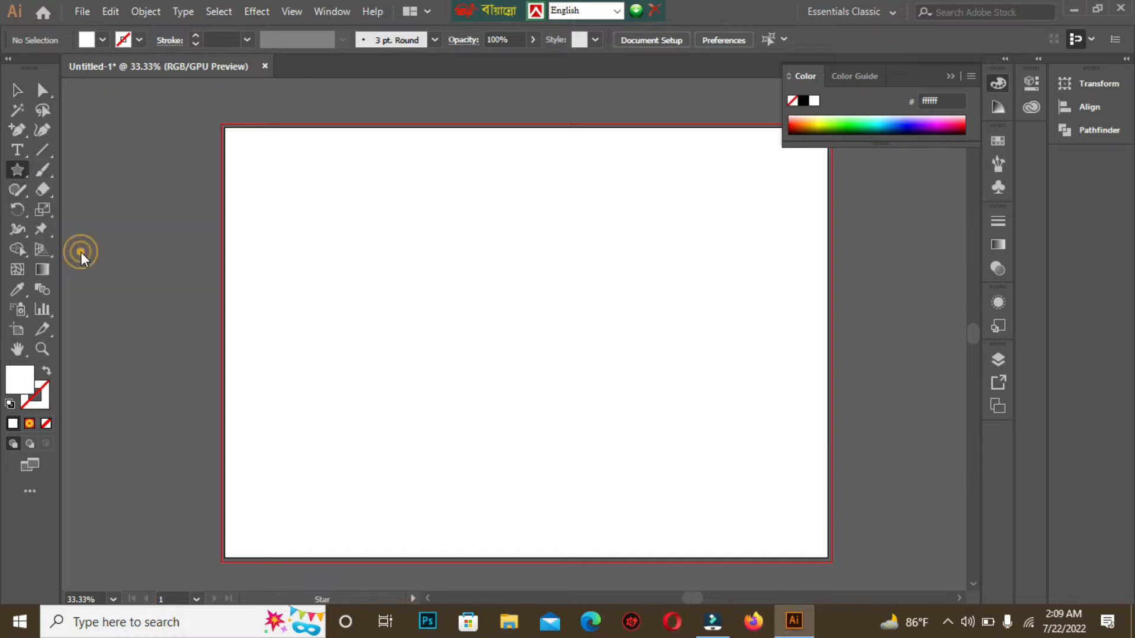
left_click(18, 171)
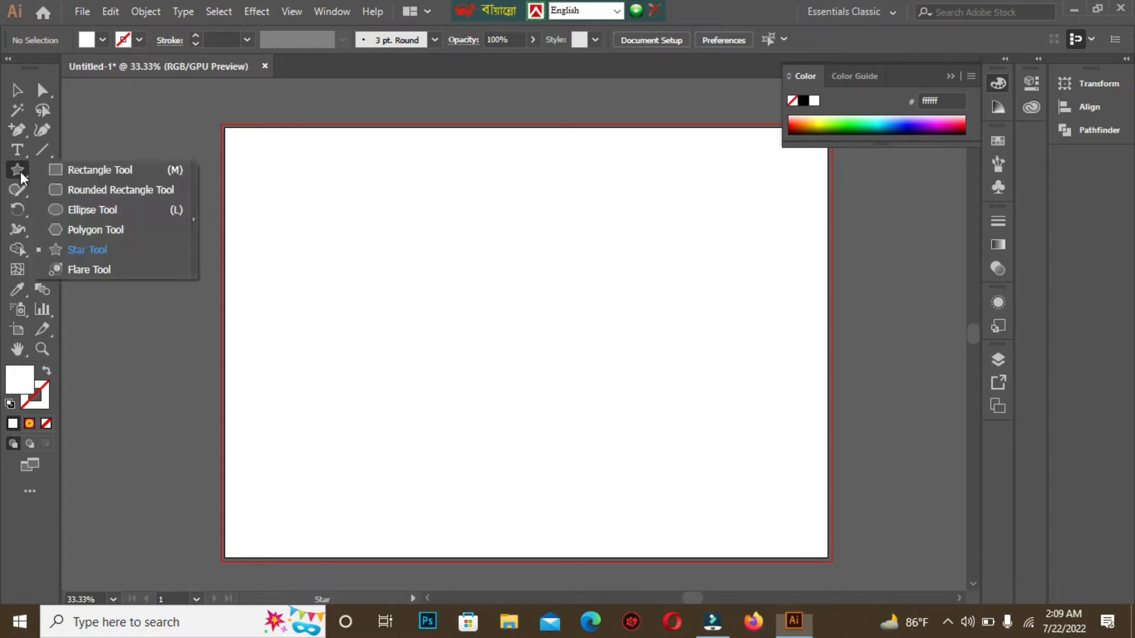
left_click(87, 251)
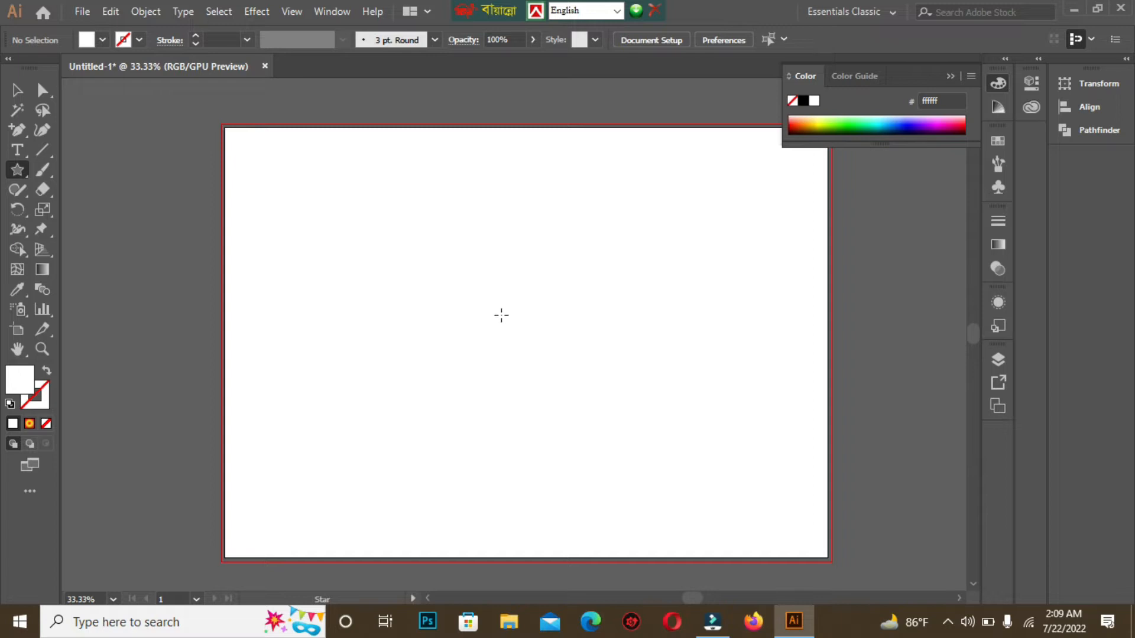
left_click_drag(480, 289, 522, 341)
key("Down")
key("Down")
key("Down")
key("Down")
key("Down")
key("Down")
key("Down")
key("Down")
key("Down")
key("Down")
key("Down")
key("Down")
key("Down")
key("Down")
key("Down")
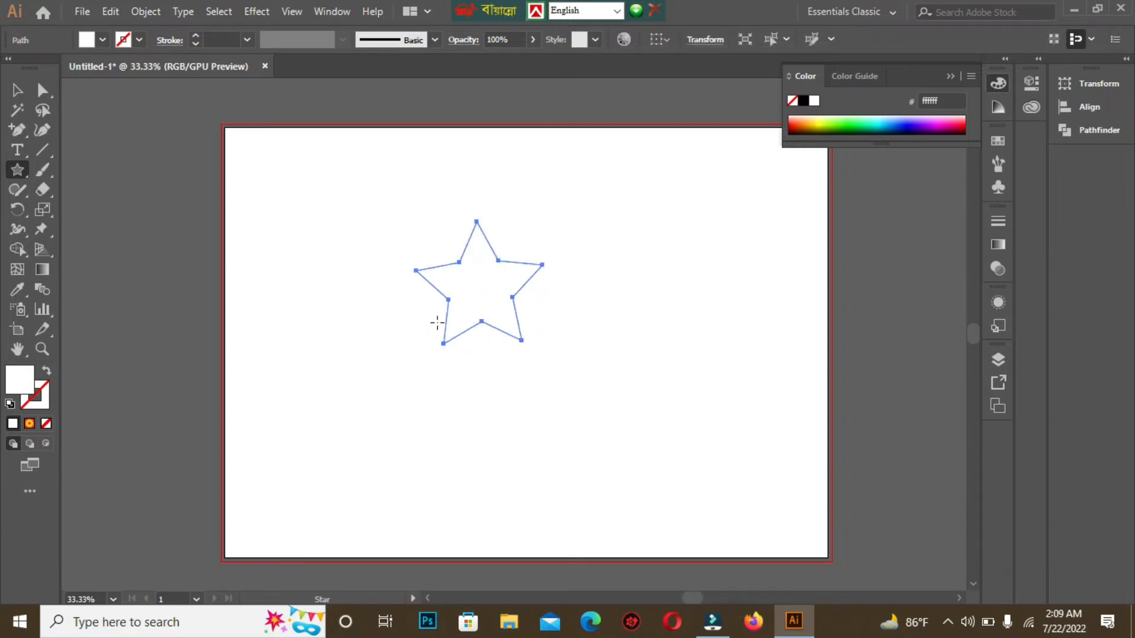
key("Delete")
Step: Draw a many-pointed star about 350 px wide with the Star tool, adding points while drawing
left_click(20, 170)
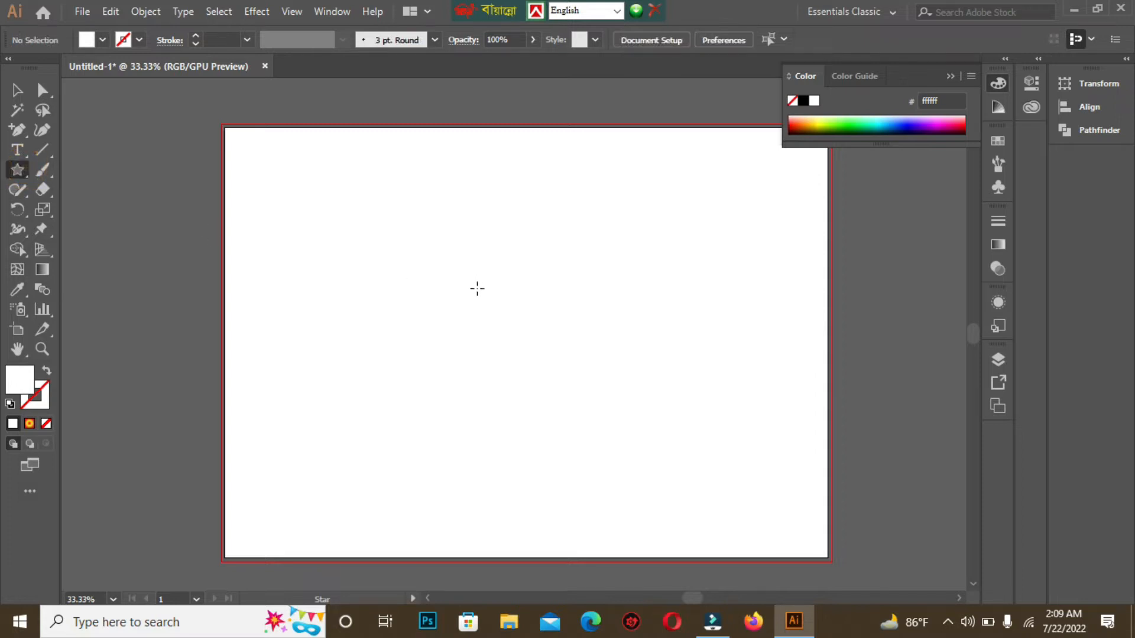
left_click_drag(467, 289, 521, 350)
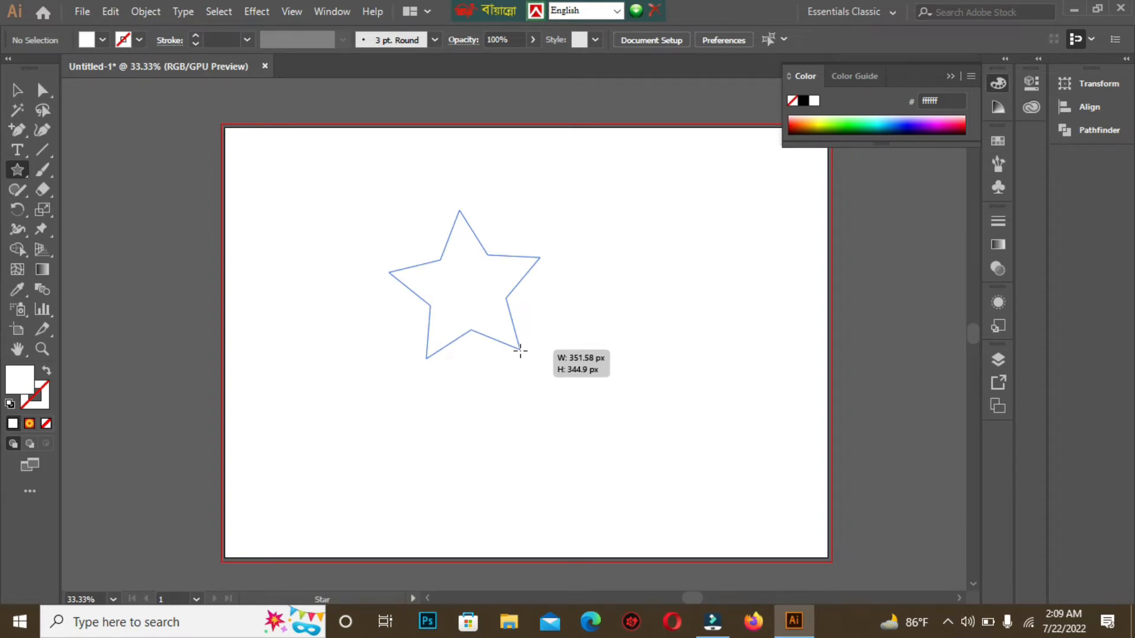
key("Up")
key("Up")
key("Up")
key("Up")
key("Up")
key("Up")
left_click_drag(520, 351, 520, 351)
key("Up")
key("Up")
key("Up")
left_click(17, 92)
Step: Apply a linear gradient fill to the star
left_click(1006, 246)
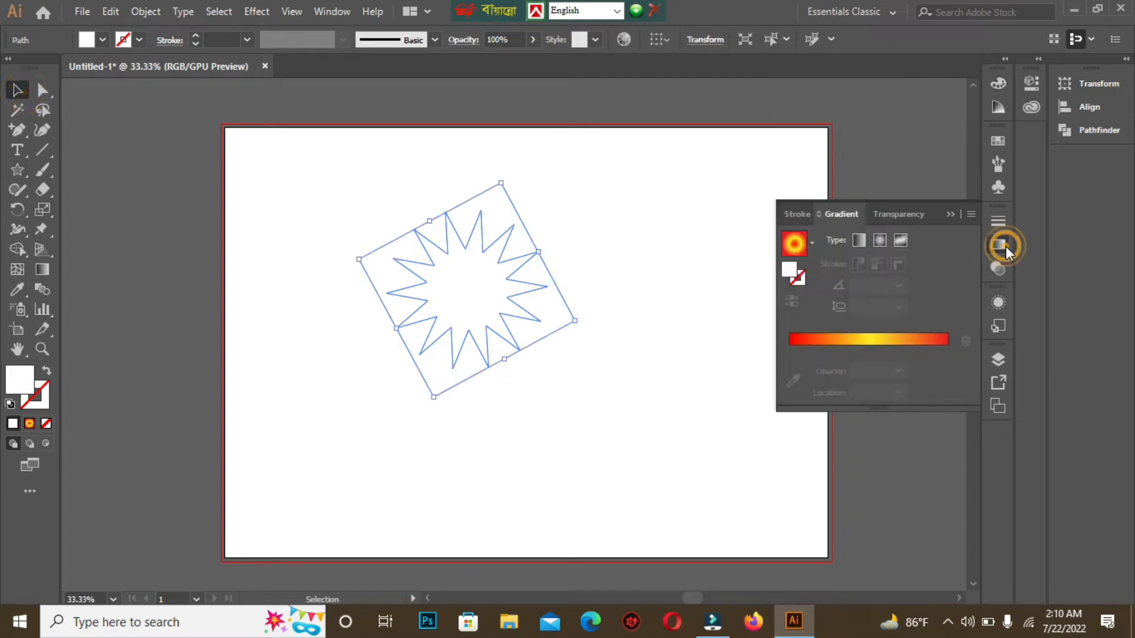
left_click(812, 242)
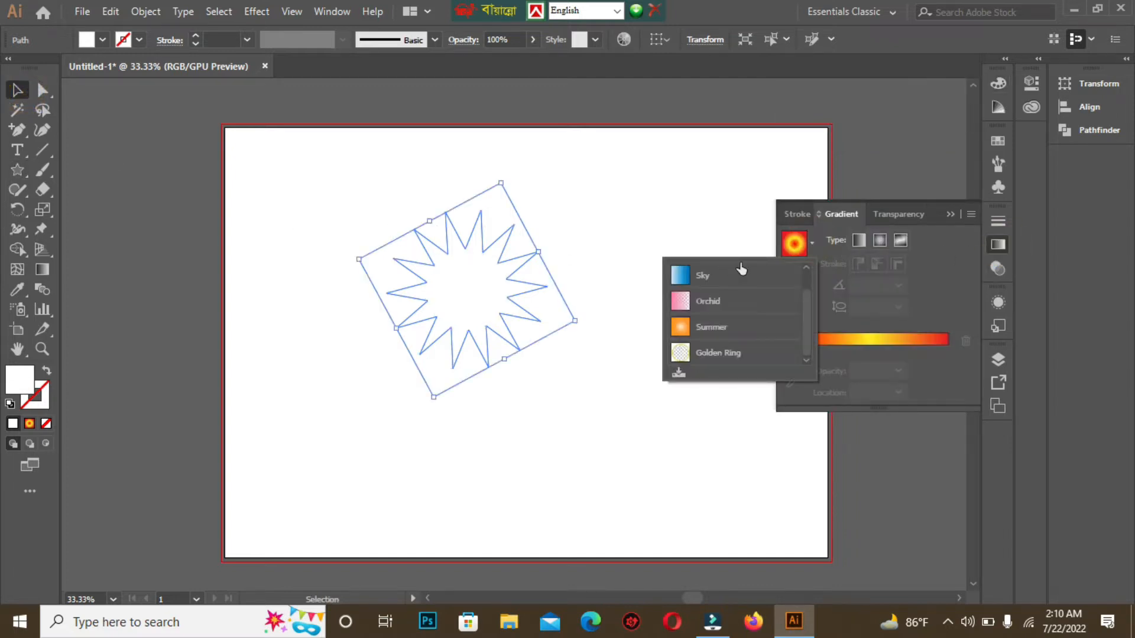
left_click(749, 285)
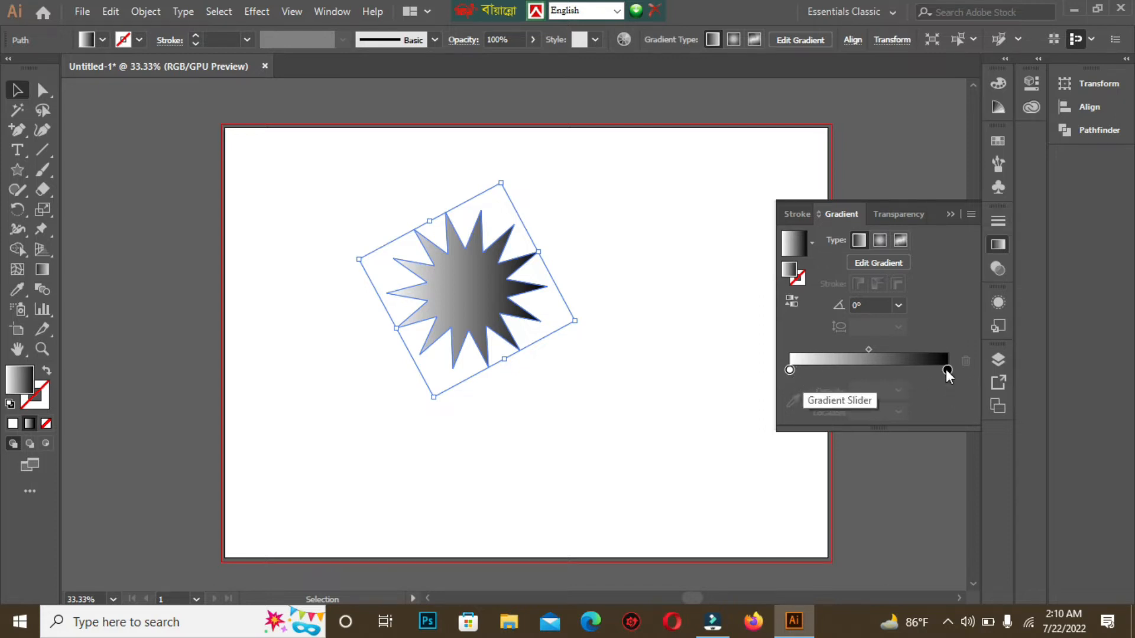
Step: Set both end stops of the gradient to red
left_click(788, 371)
double_click(789, 370)
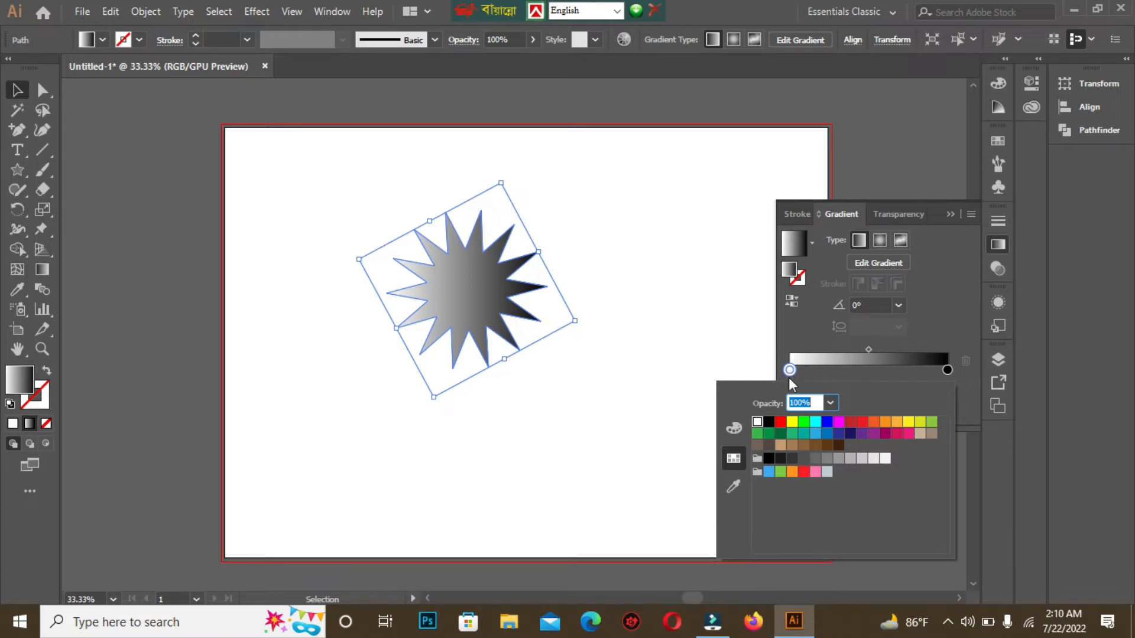
left_click(781, 423)
double_click(947, 371)
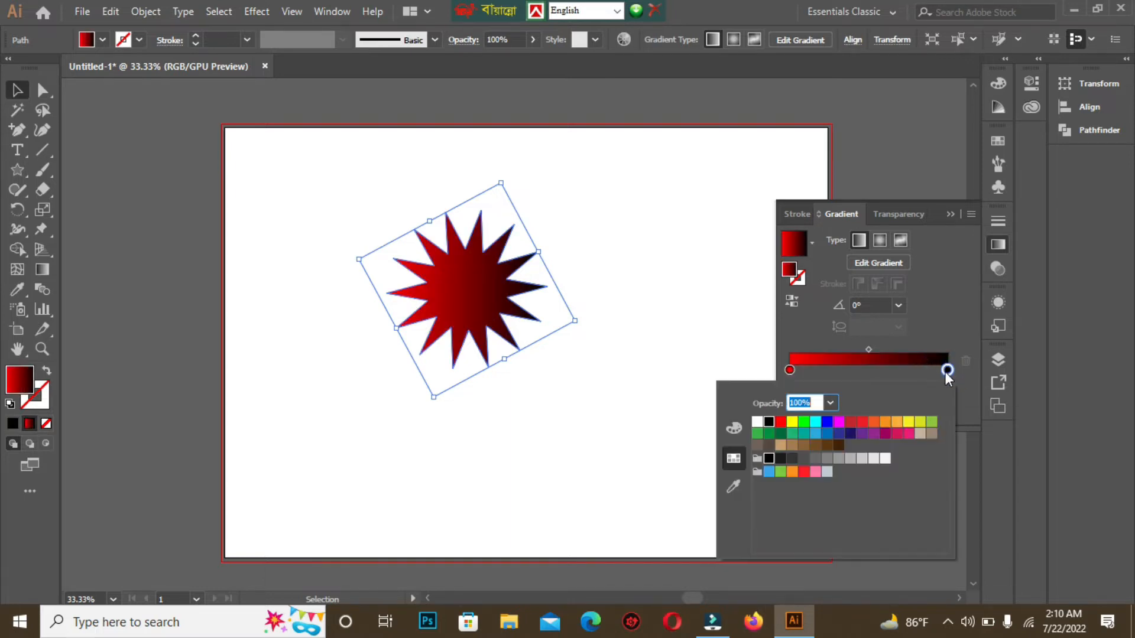
left_click(863, 424)
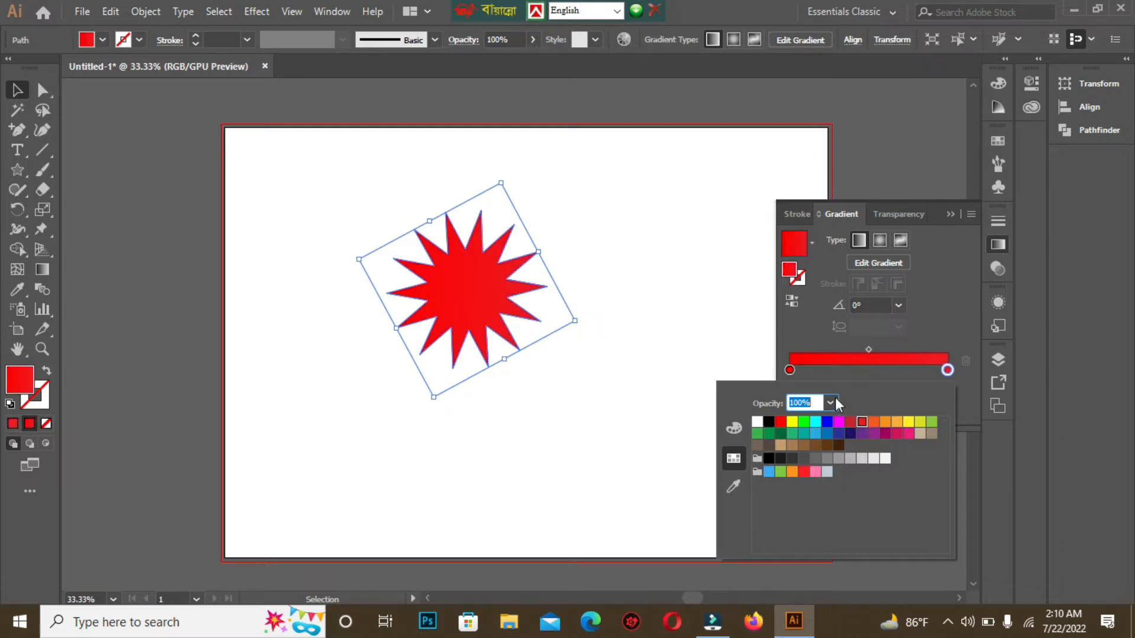
Step: Add a middle gradient stop at about 51% and color it yellow, then close the gradient panel
left_click(793, 369)
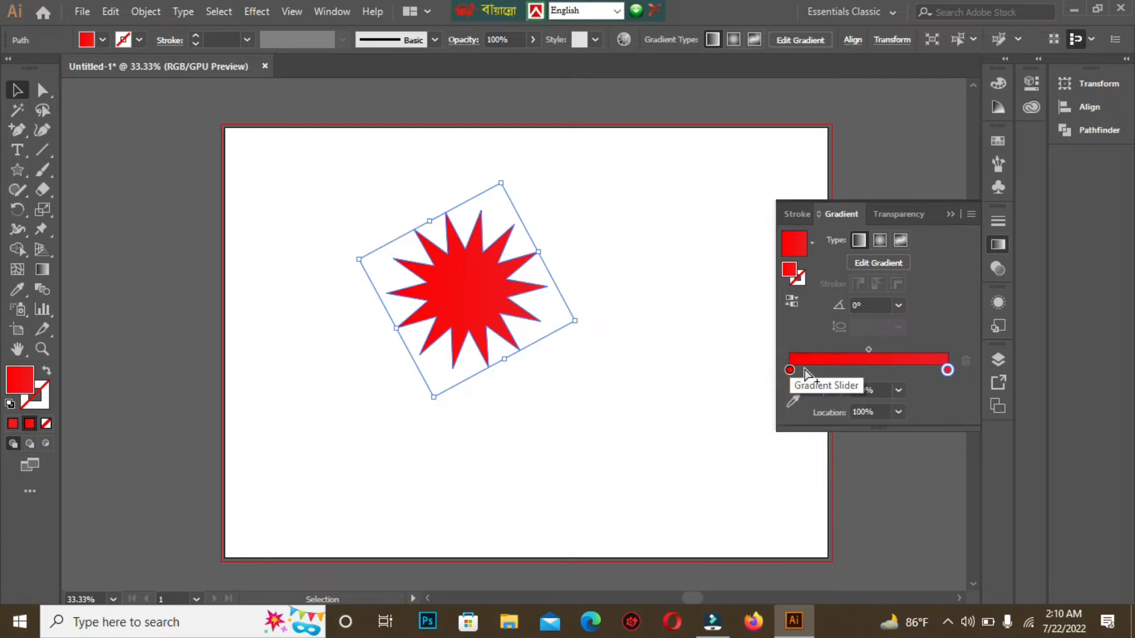
left_click_drag(796, 370, 872, 373)
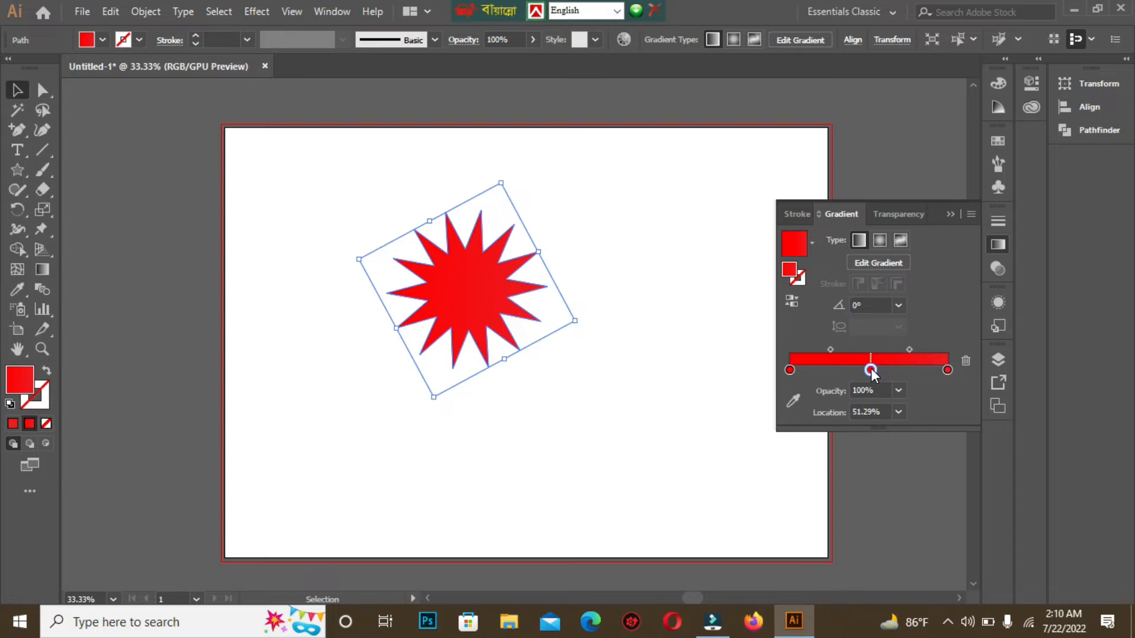
left_click(872, 372)
left_click_drag(872, 372, 871, 371)
double_click(870, 371)
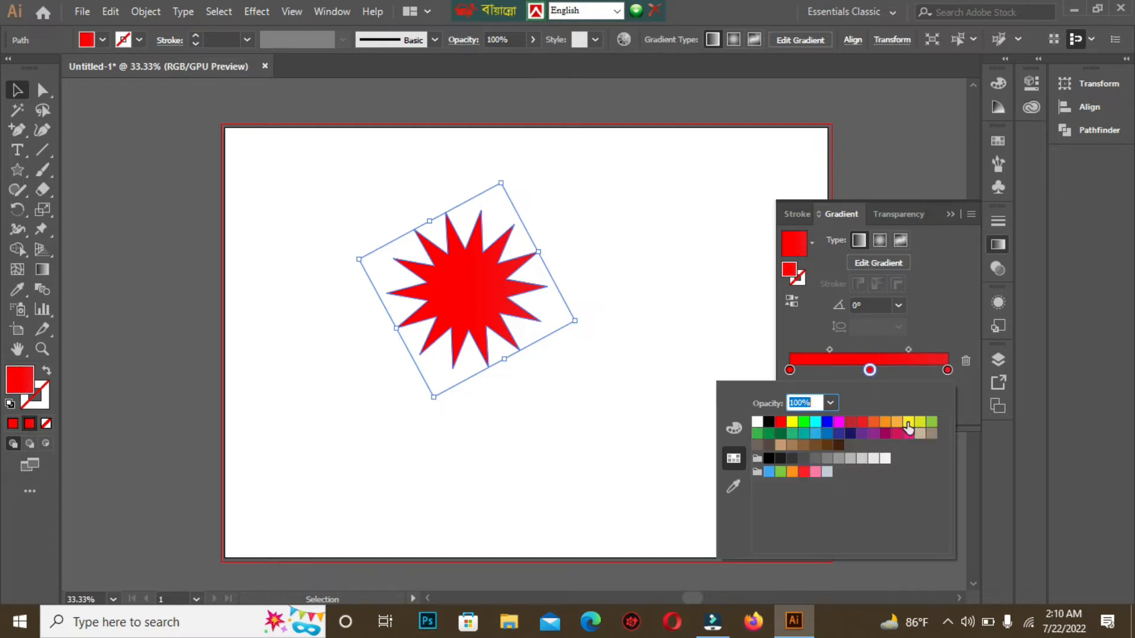
left_click(908, 423)
left_click(944, 208)
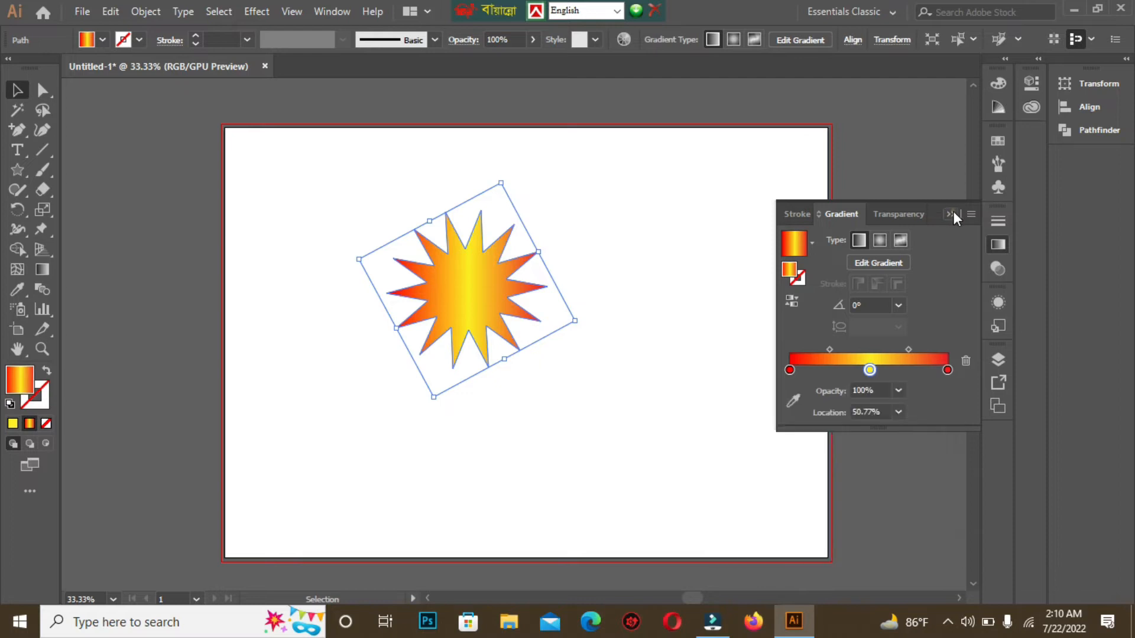
left_click(951, 211)
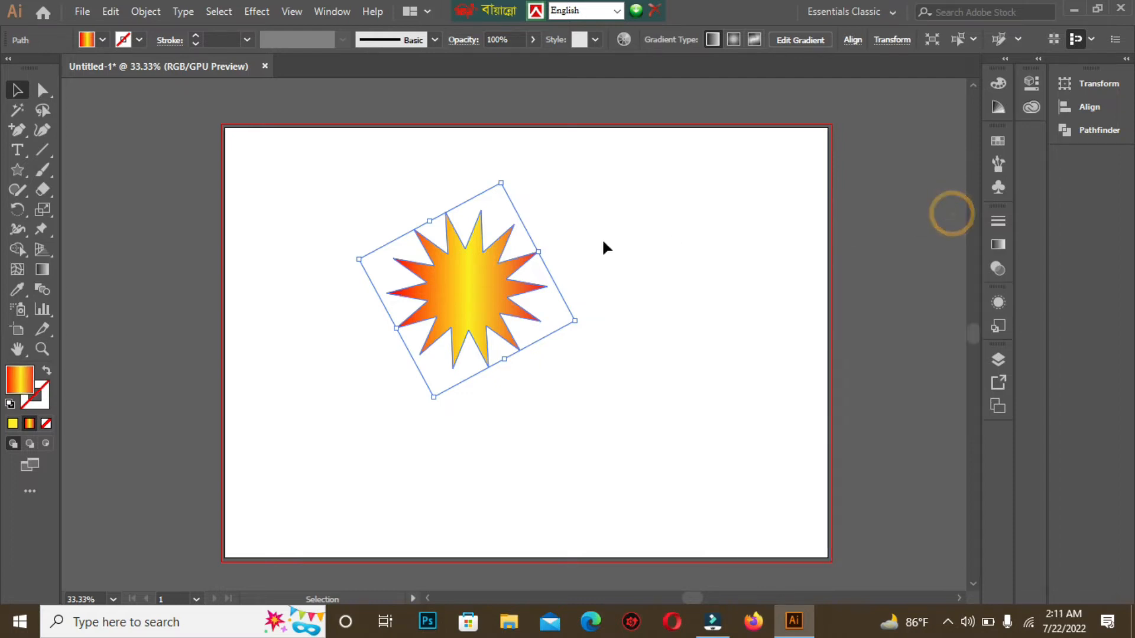
Step: Move the star toward the upper left of the artboard
left_click(347, 203)
left_click_drag(488, 278, 402, 251)
left_click(651, 253)
left_click(377, 257)
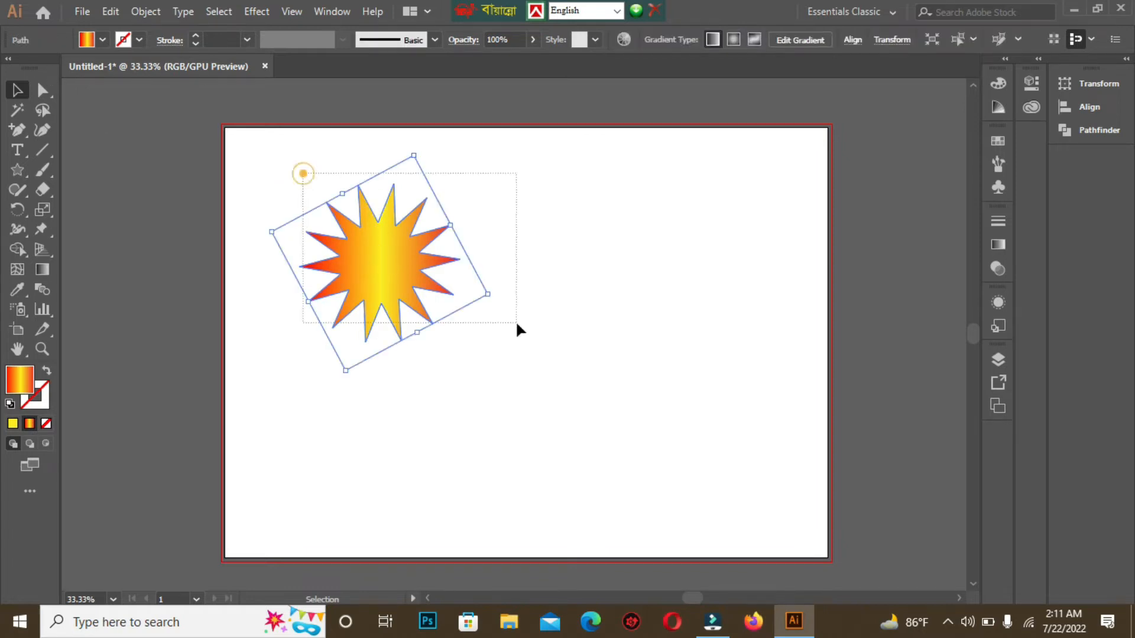
Step: Copy the star, paste it in front, and move the copy to the right
left_click(112, 13)
left_click(137, 93)
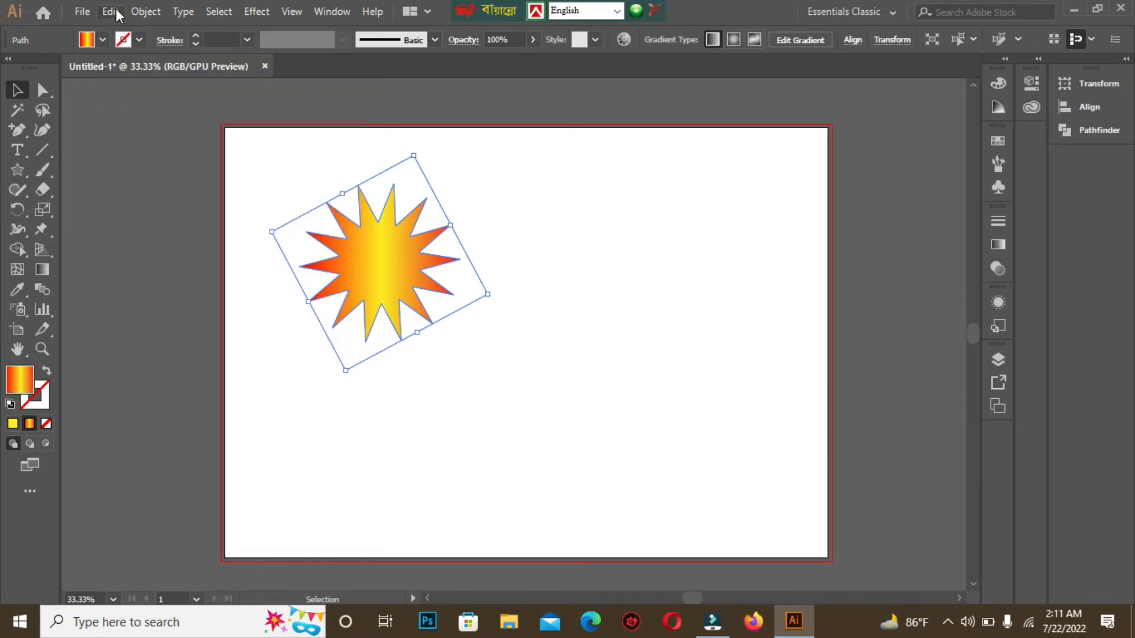
left_click(112, 13)
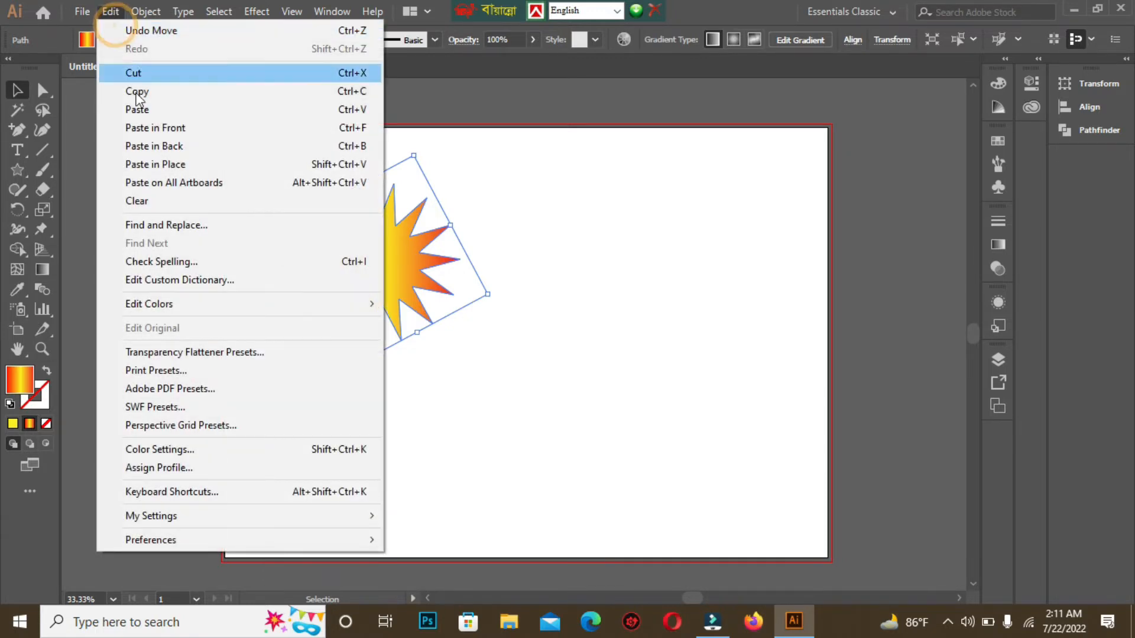
left_click(165, 129)
left_click(493, 211)
left_click_drag(388, 241, 618, 242)
Step: Scale the copied star down to a smaller size
left_click(726, 206)
left_click_drag(526, 295, 634, 260)
left_click(743, 273)
left_click(634, 273)
left_click_drag(641, 158, 636, 186)
Step: Select both stars and set the blend options spacing to Specified Steps with 1000 steps
left_click_drag(264, 187, 691, 357)
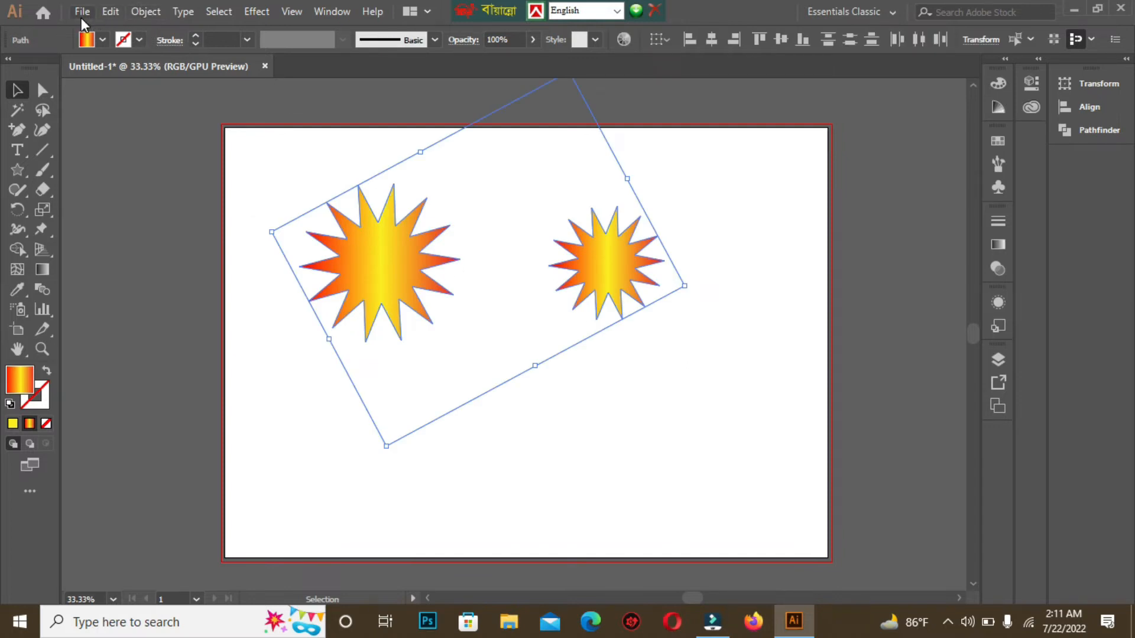
left_click(152, 13)
mouse_move(231, 438)
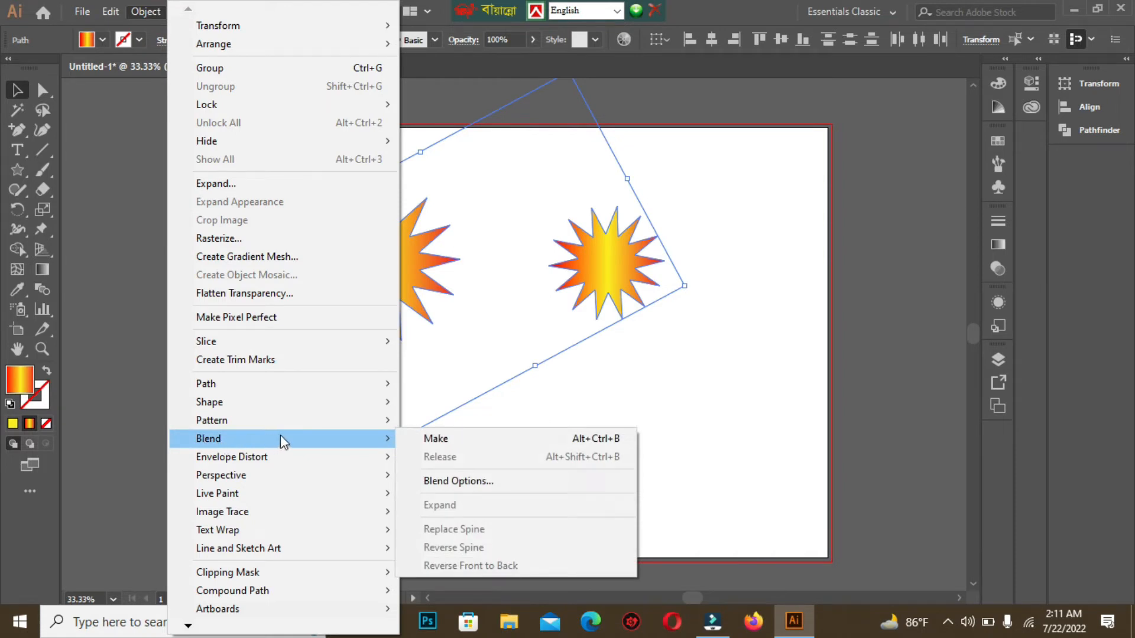
left_click(456, 482)
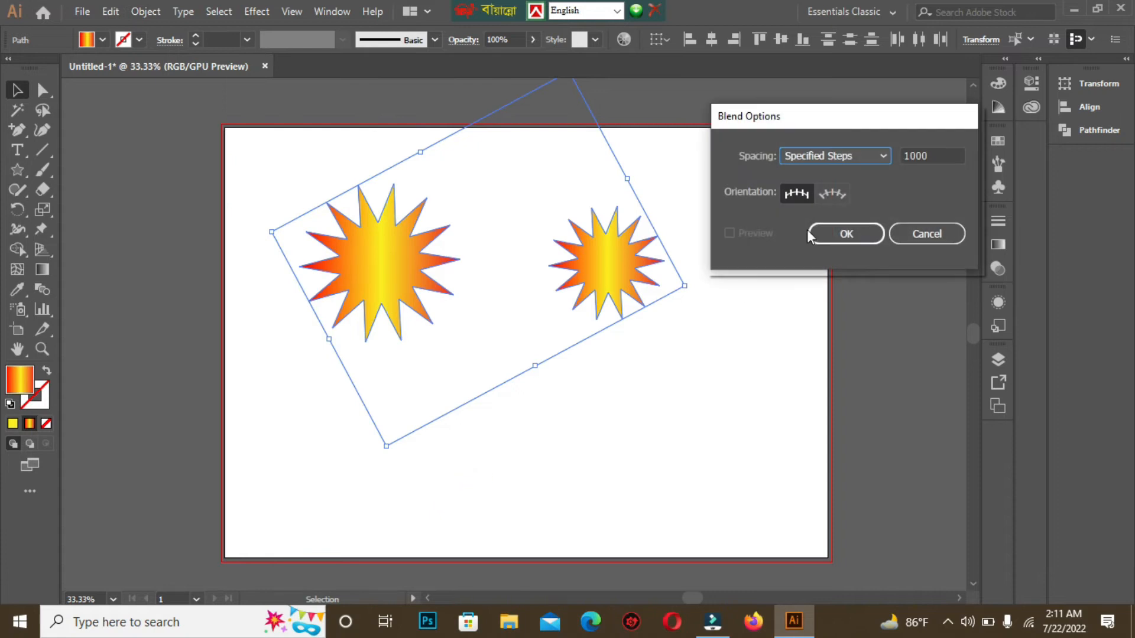
left_click(880, 155)
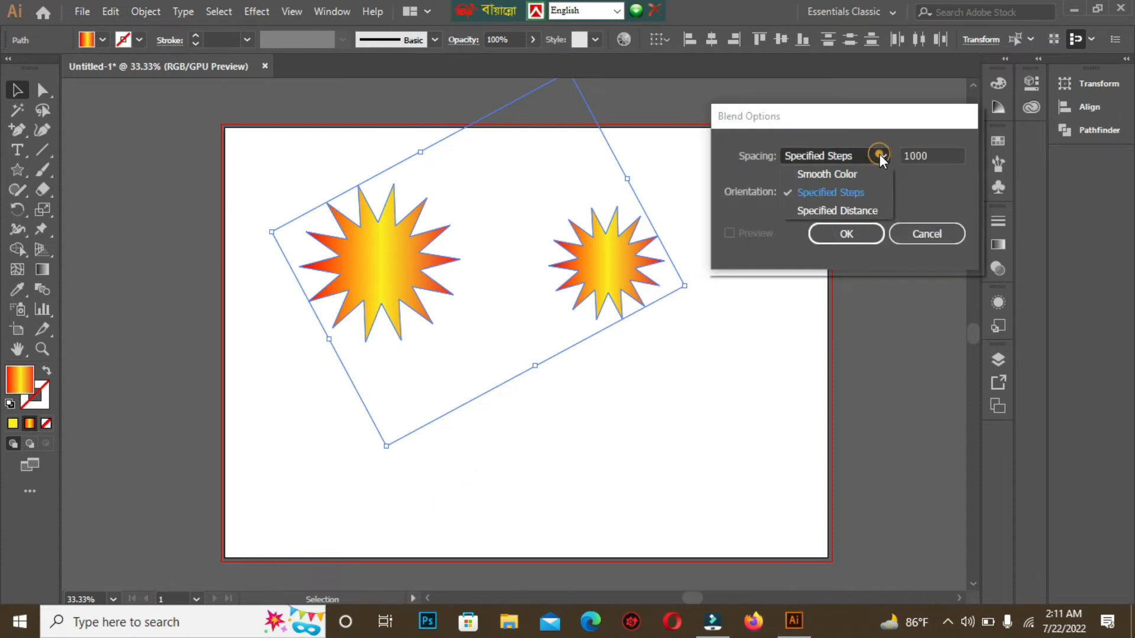
left_click(824, 172)
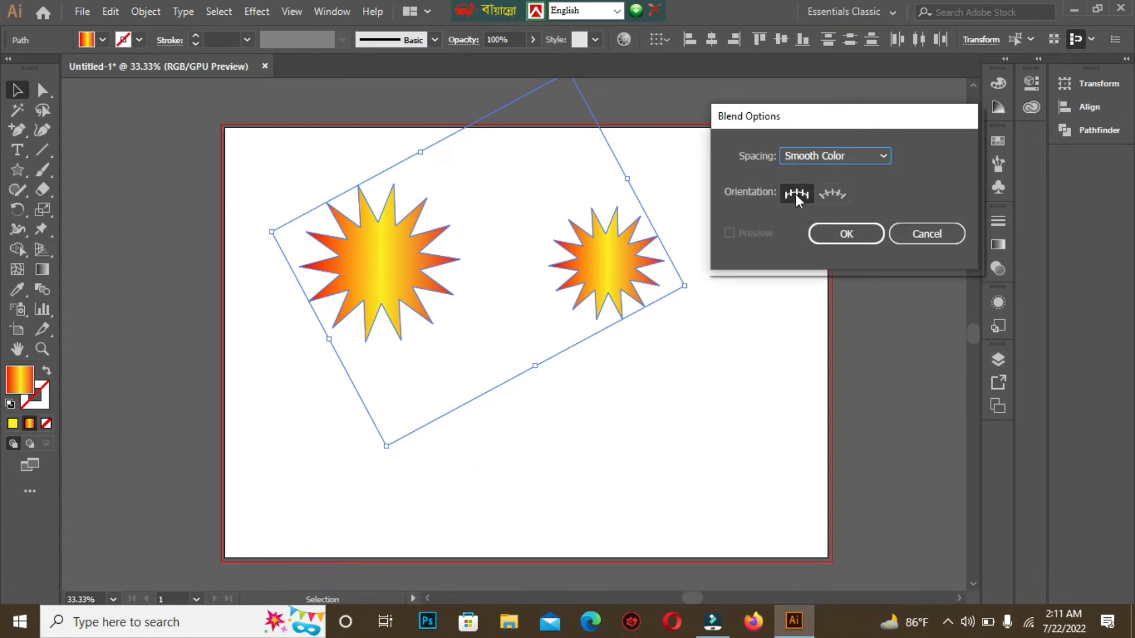
left_click(887, 155)
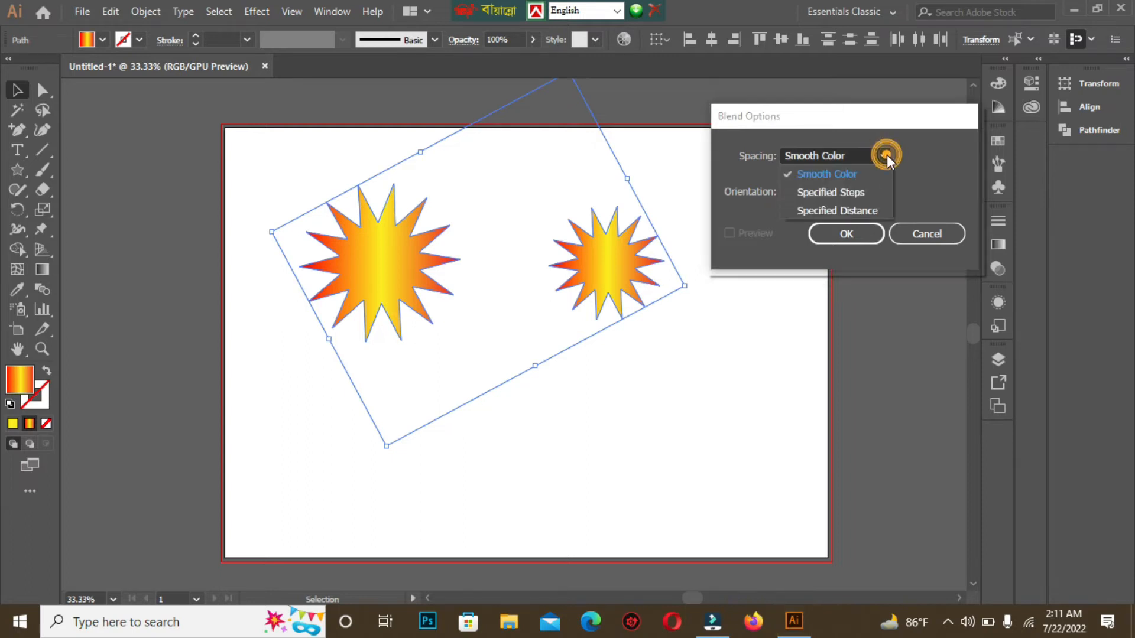
left_click(846, 193)
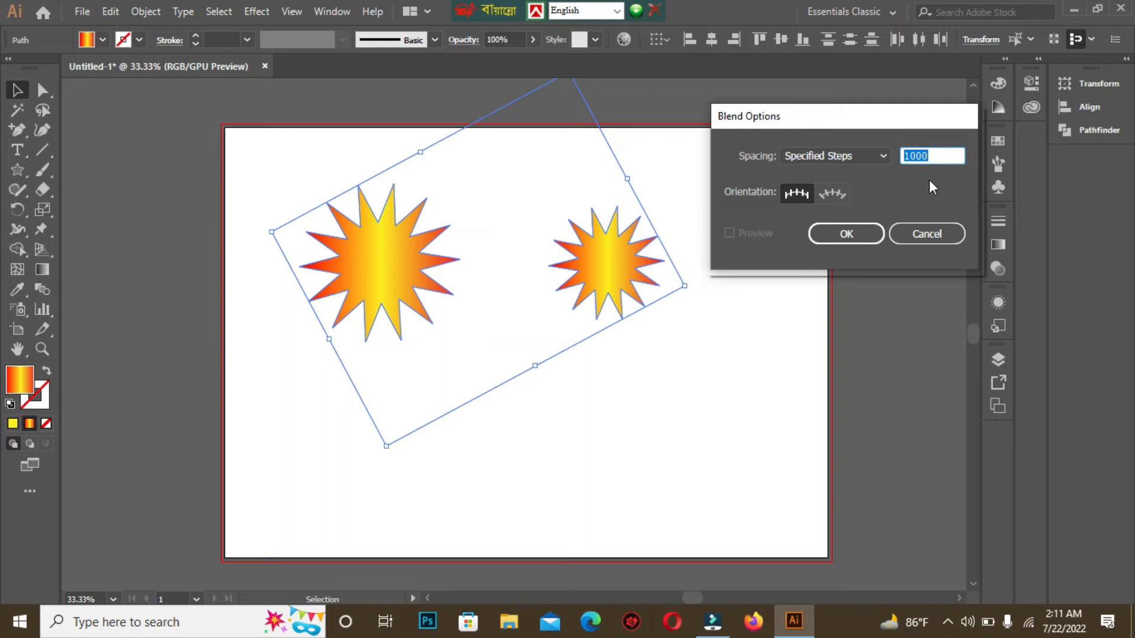
left_click(940, 158)
key("BackSpace")
key("BackSpace")
key("BackSpace")
key("BackSpace")
key("BackSpace")
type("1000")
left_click(826, 235)
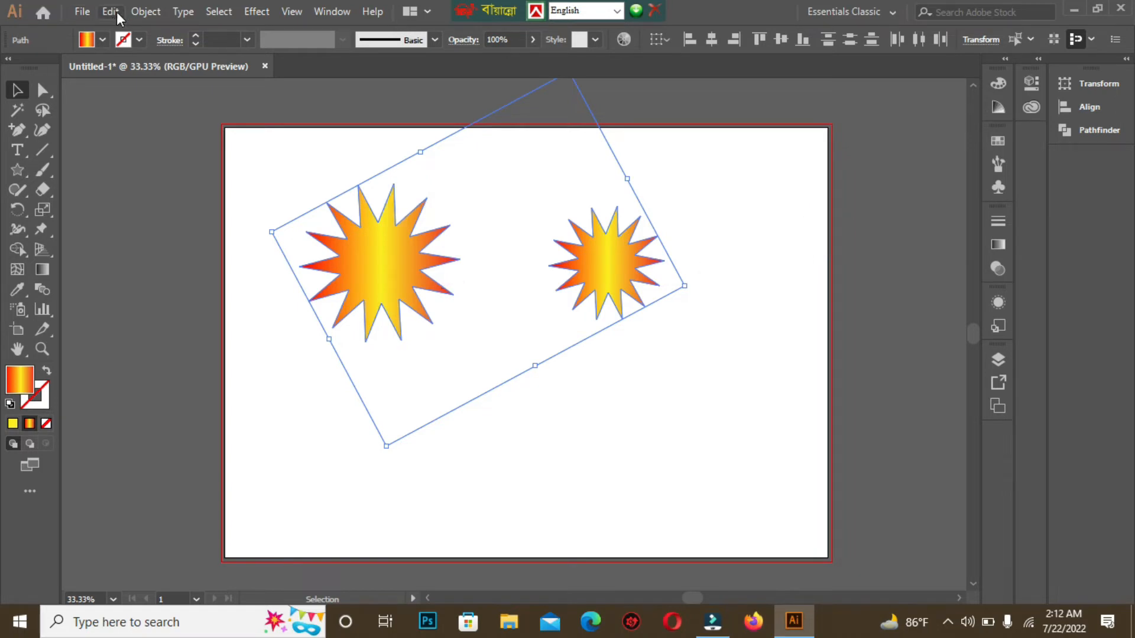
Step: Make a blend from the two selected gradient stars, then deselect it
left_click(146, 13)
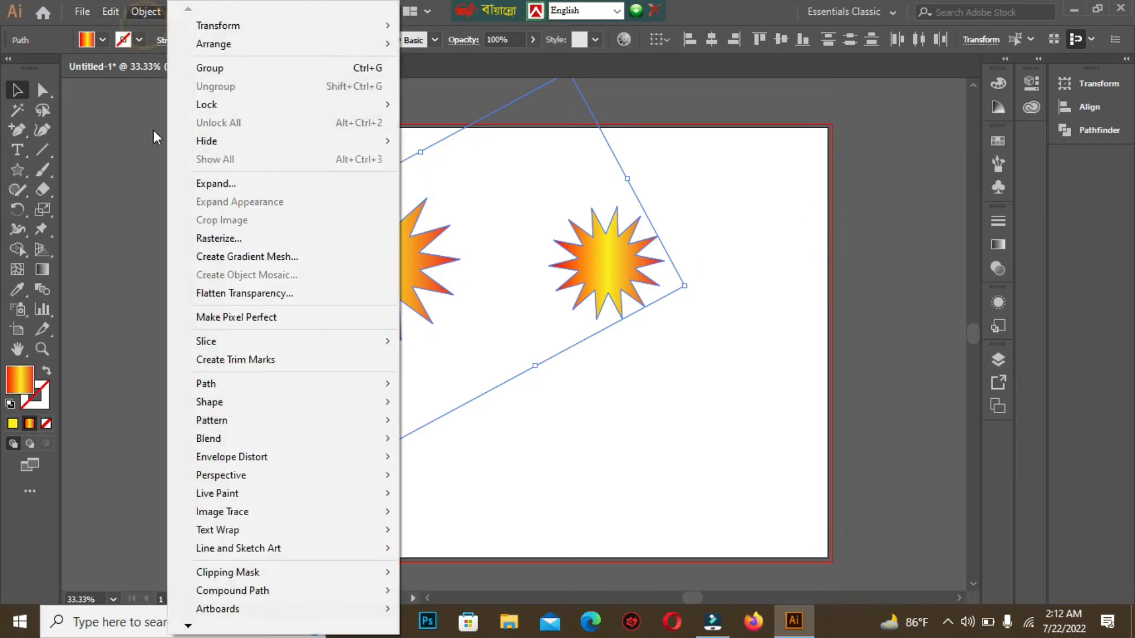
left_click(210, 438)
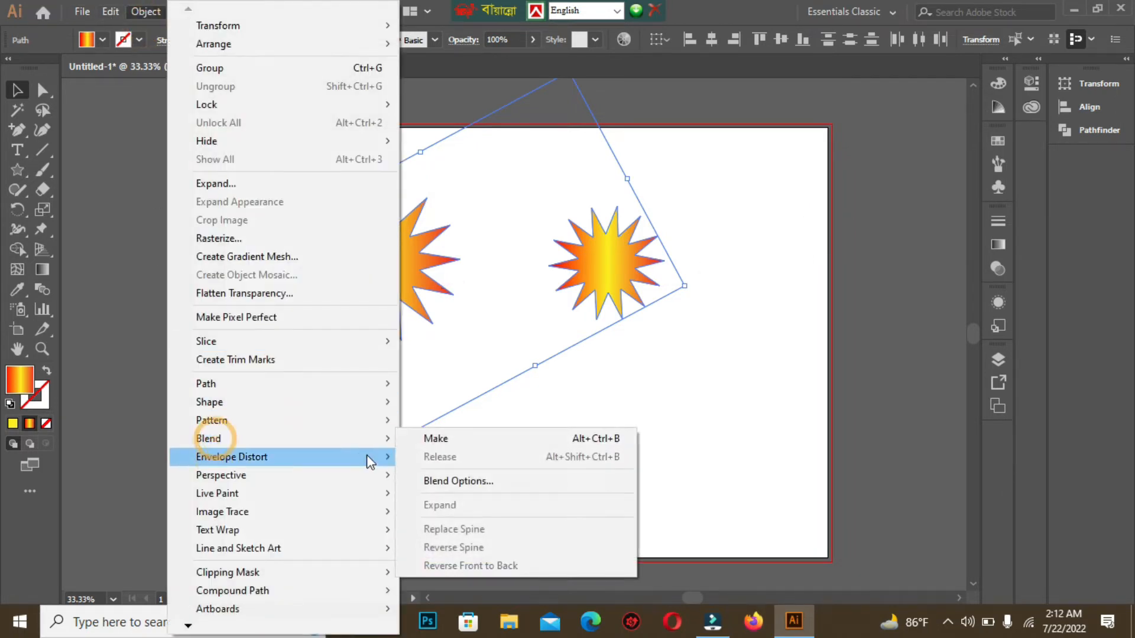
left_click(438, 439)
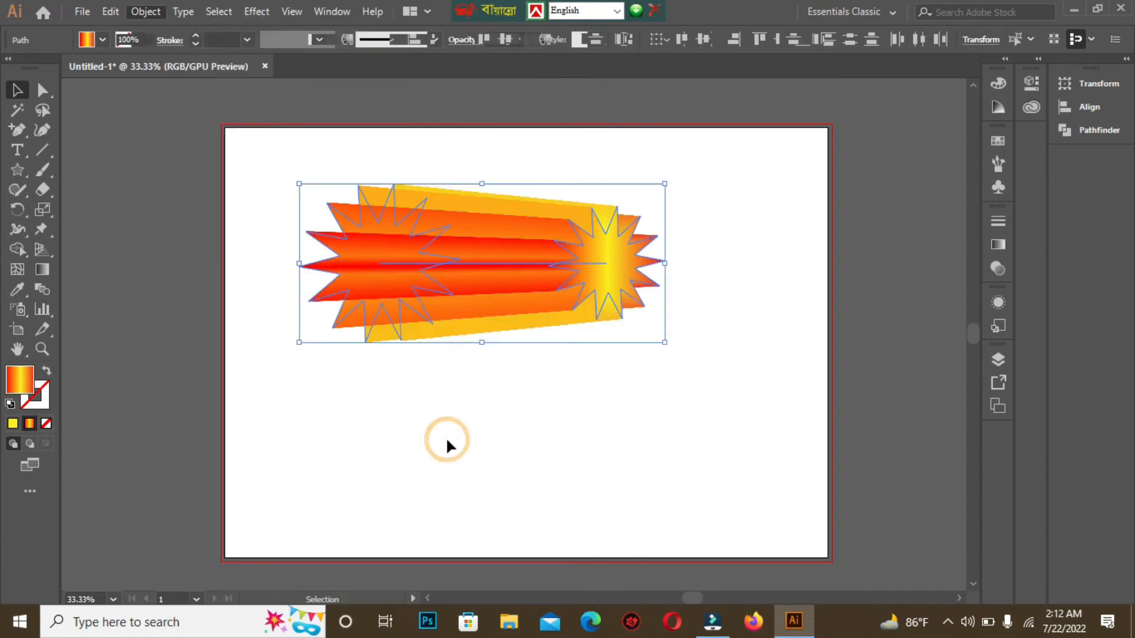
left_click(381, 410)
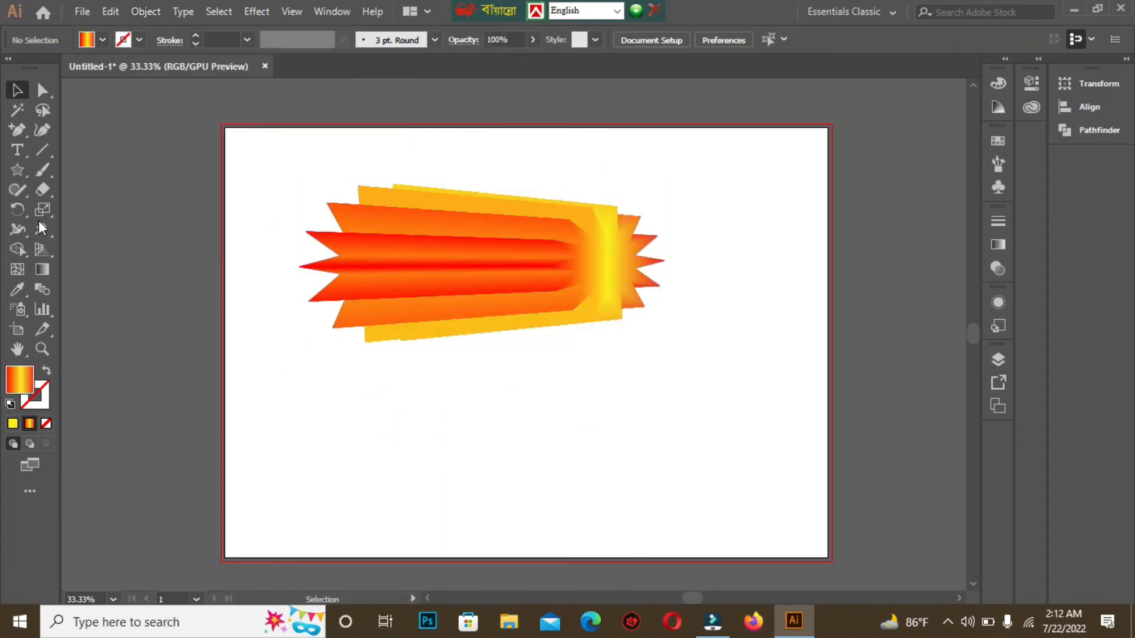
Step: Draw a wavy open path across the lower part of the artboard with the Curvature tool
left_click(39, 132)
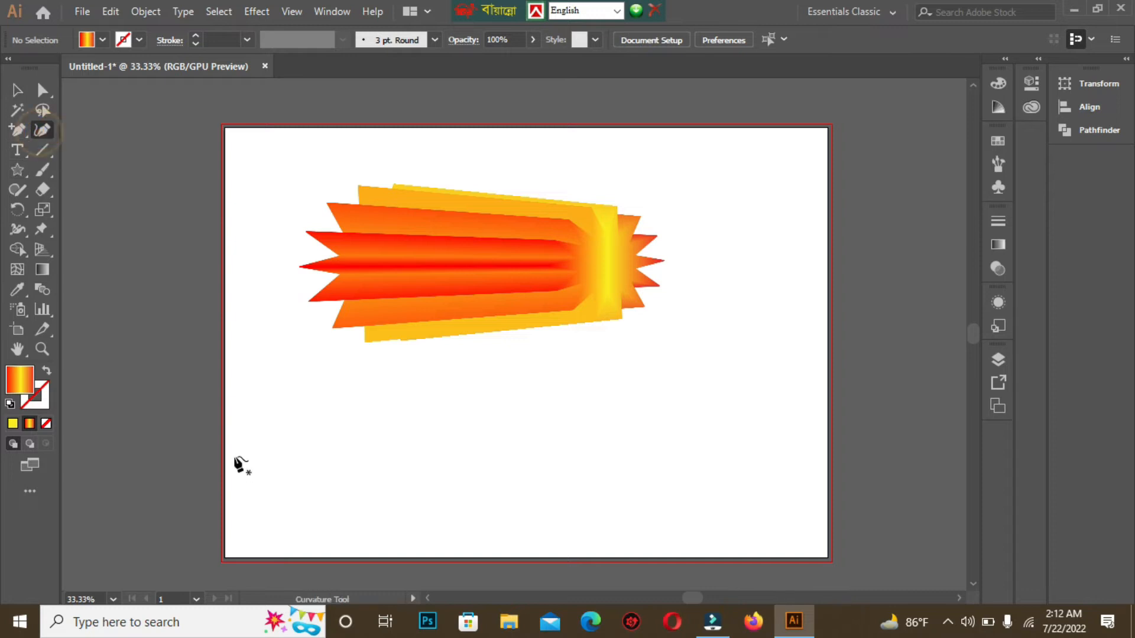
left_click(224, 410)
left_click(416, 409)
left_click(460, 436)
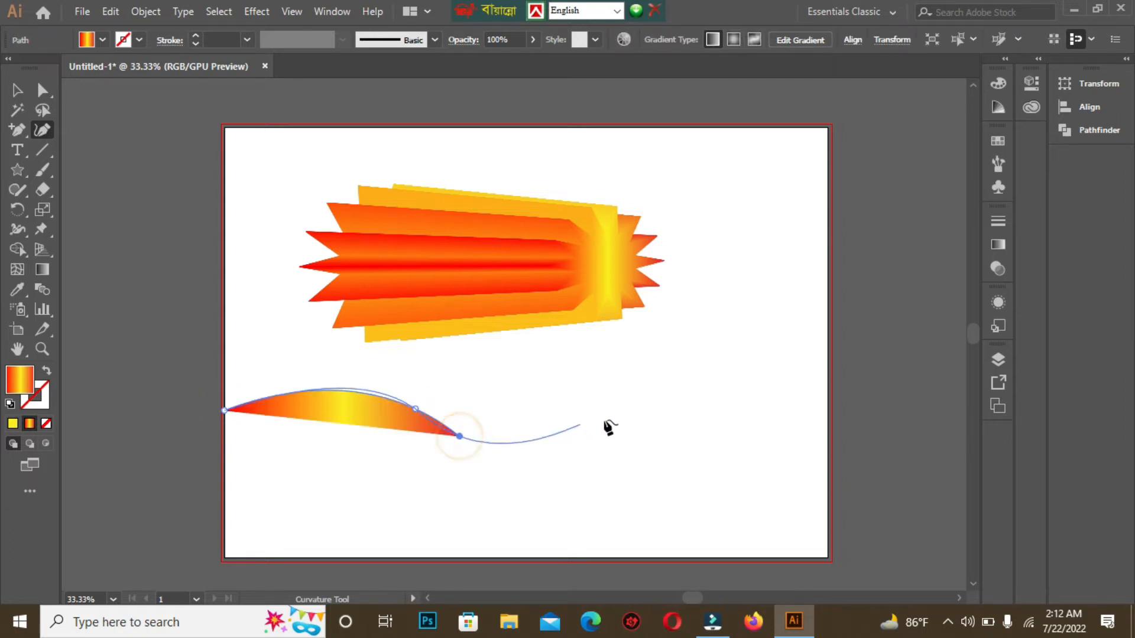
left_click(669, 408)
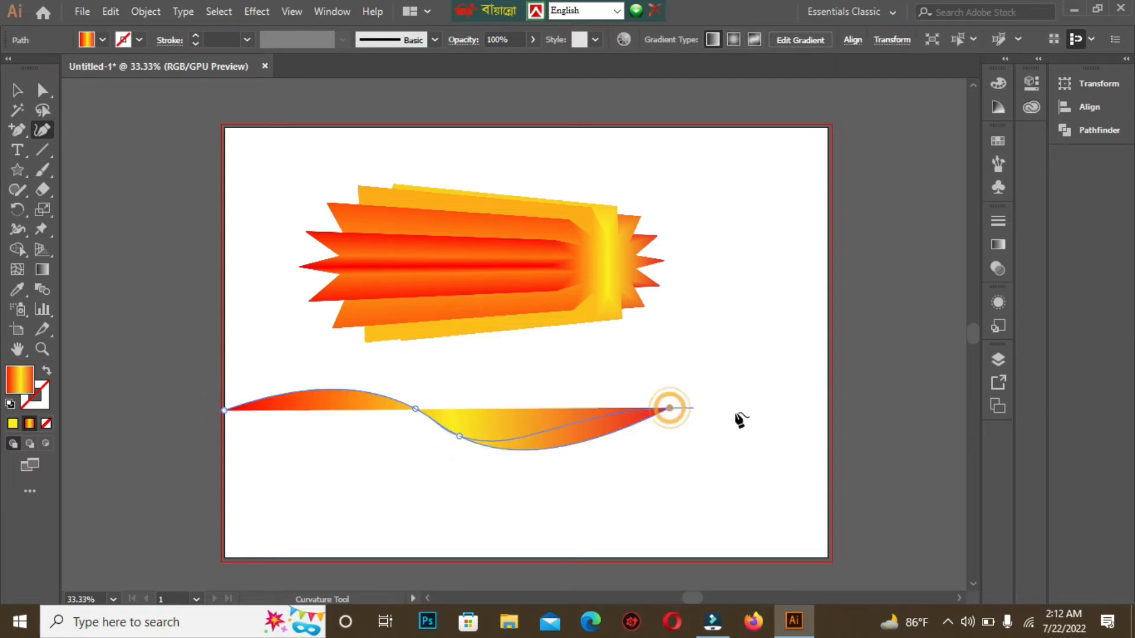
left_click(822, 437)
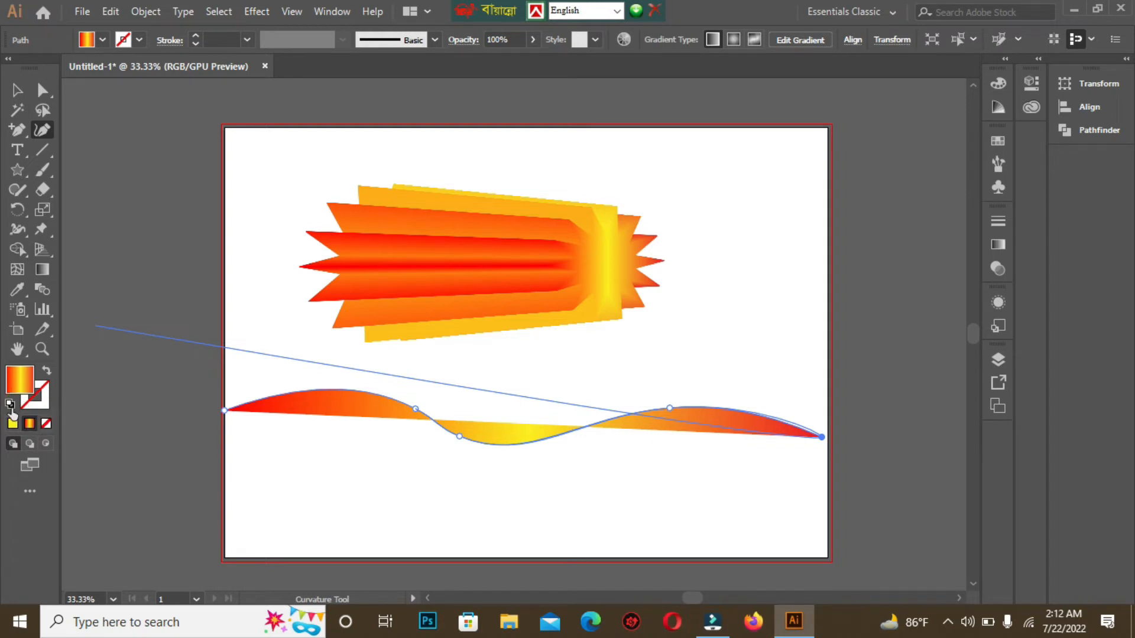
Step: Swap the wavy path's fill and stroke so the path has no gradient fill
left_click(47, 376)
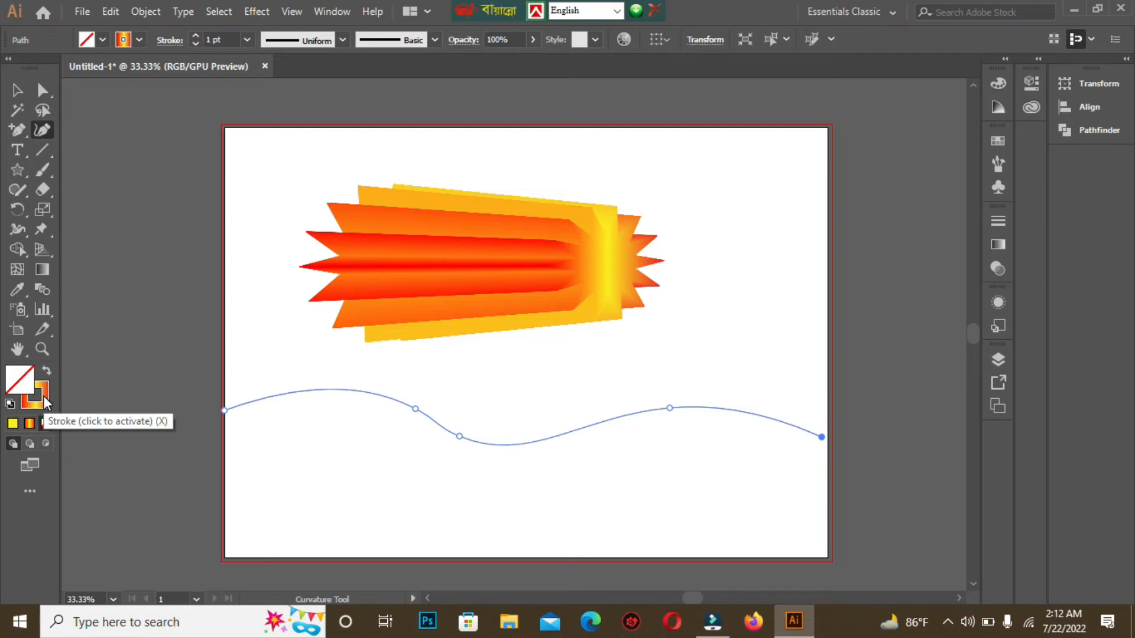
key("shift+x")
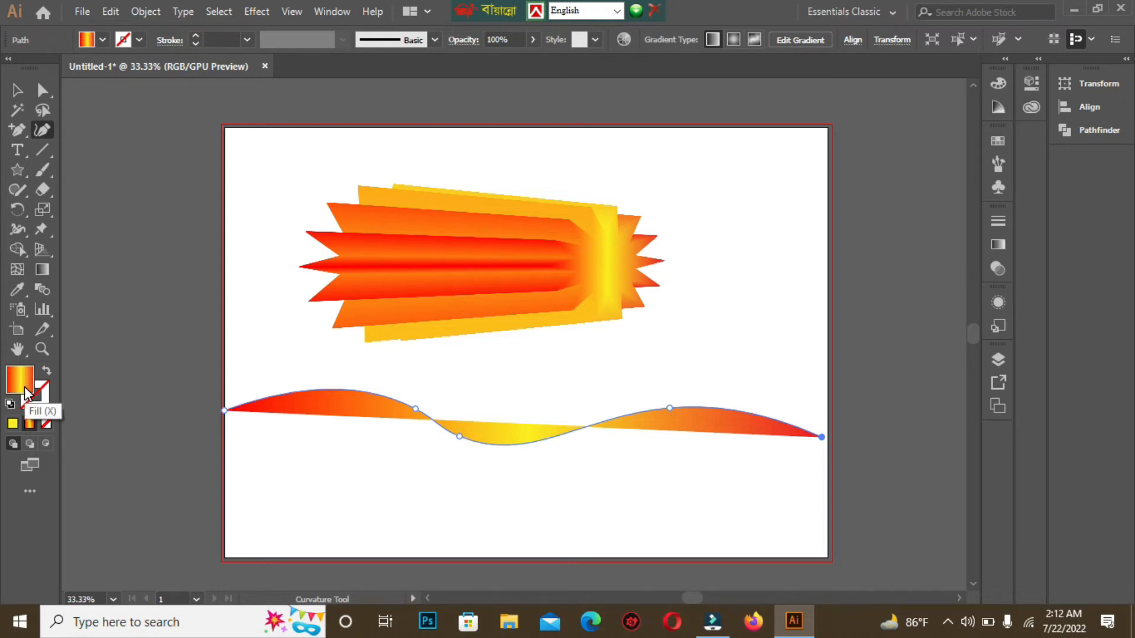
key("shift+x")
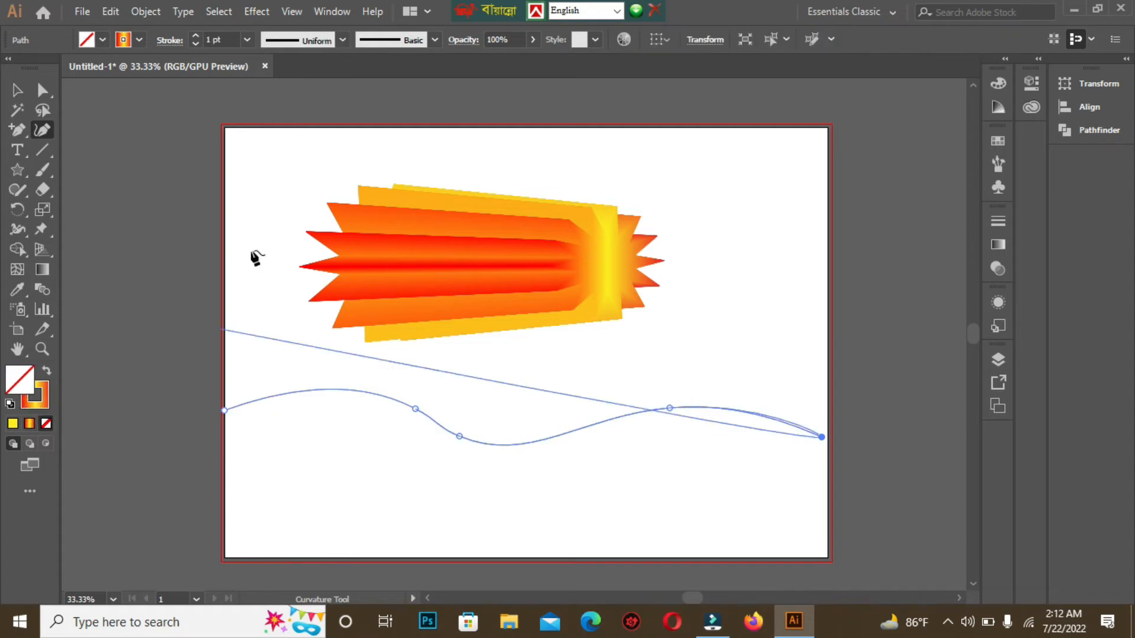
Step: Select the blend and the wavy path together and replace the blend's spine with the path
left_click(16, 90)
left_click_drag(232, 142, 658, 521)
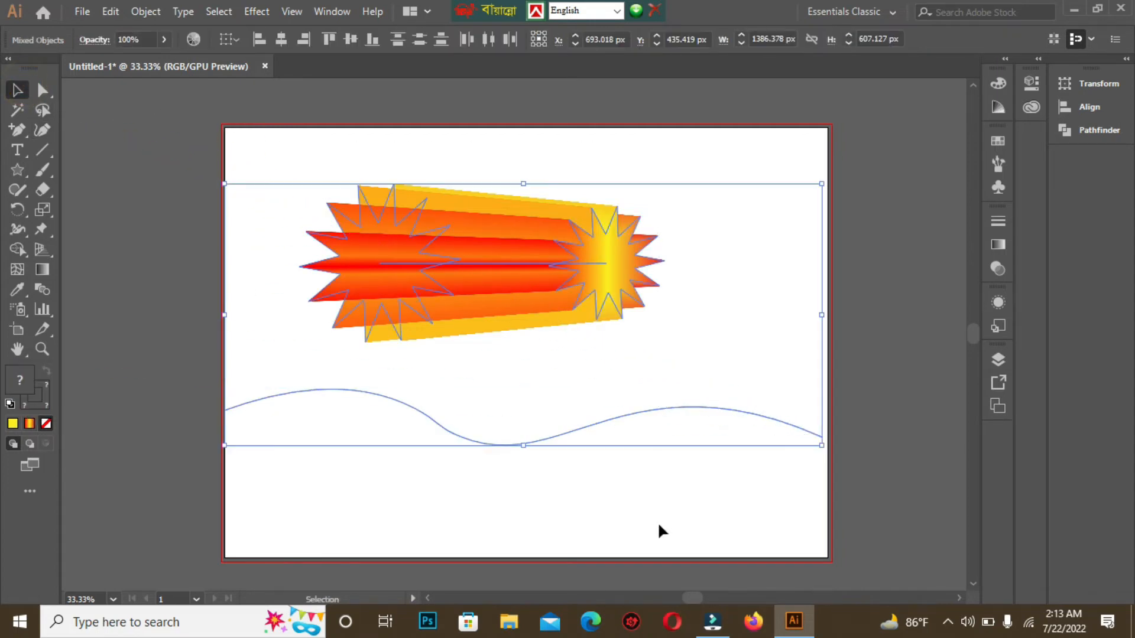
left_click(145, 12)
mouse_move(236, 439)
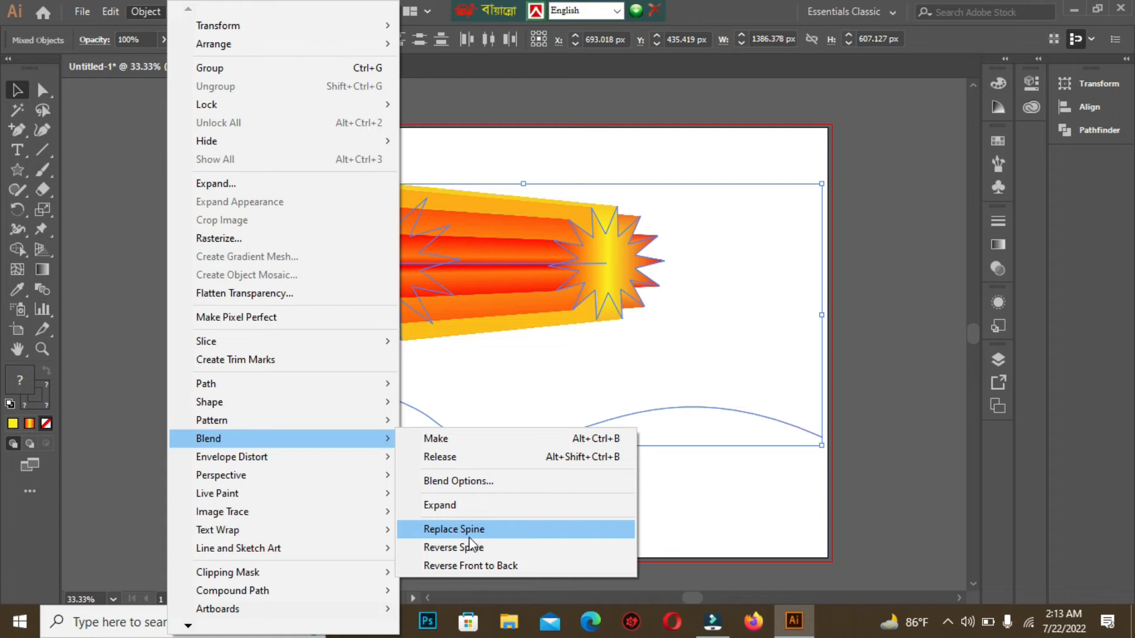
left_click(484, 537)
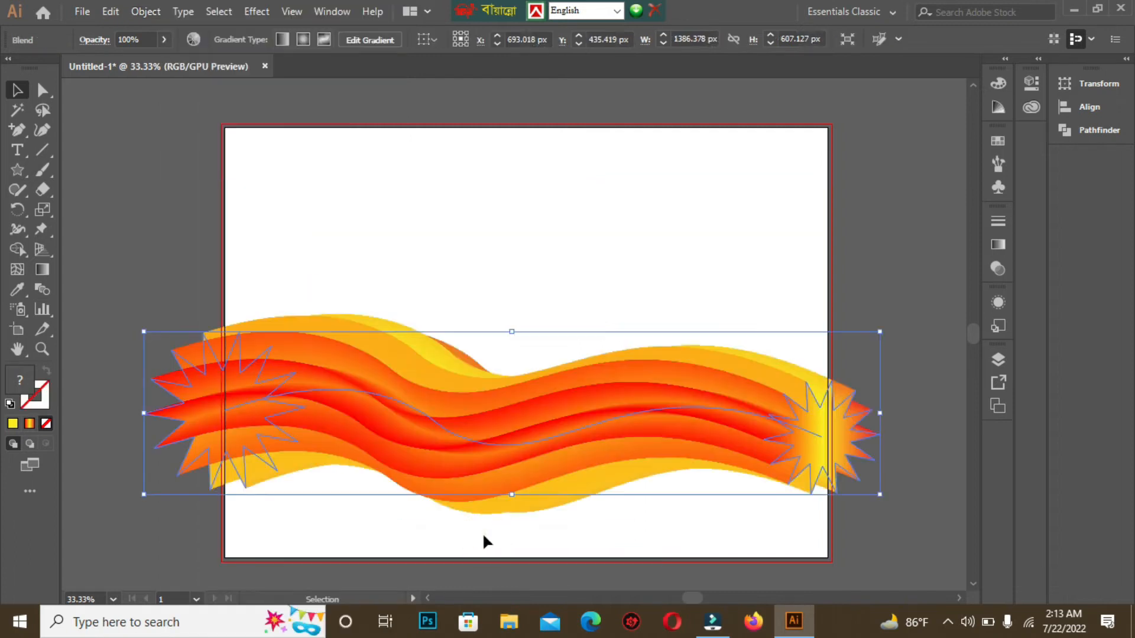
Step: Move the wavy blend upward and stretch it taller and wider so it extends past both artboard edges
left_click(355, 230)
mouse_move(378, 385)
left_mouse_down()
mouse_move(410, 364)
mouse_move(415, 310)
mouse_move(411, 325)
left_mouse_up()
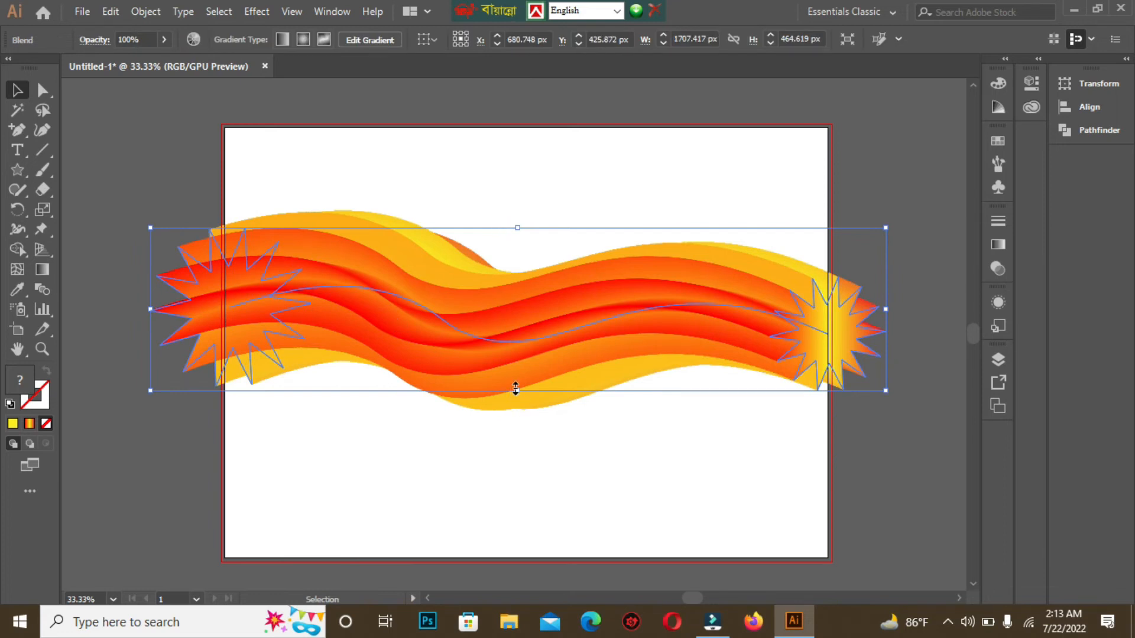
mouse_move(517, 389)
left_mouse_down()
mouse_move(517, 413)
mouse_move(508, 401)
left_mouse_up()
left_click_drag(110, 309, 64, 309)
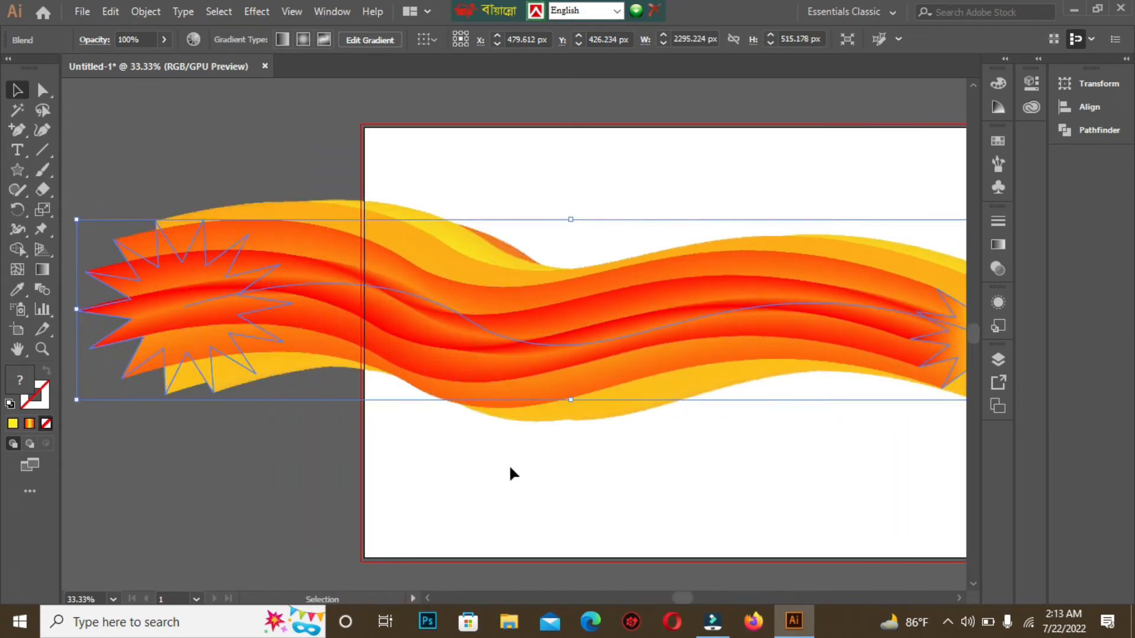
left_click_drag(600, 494, 479, 474)
left_click_drag(936, 283, 969, 284)
left_click_drag(745, 433, 876, 437)
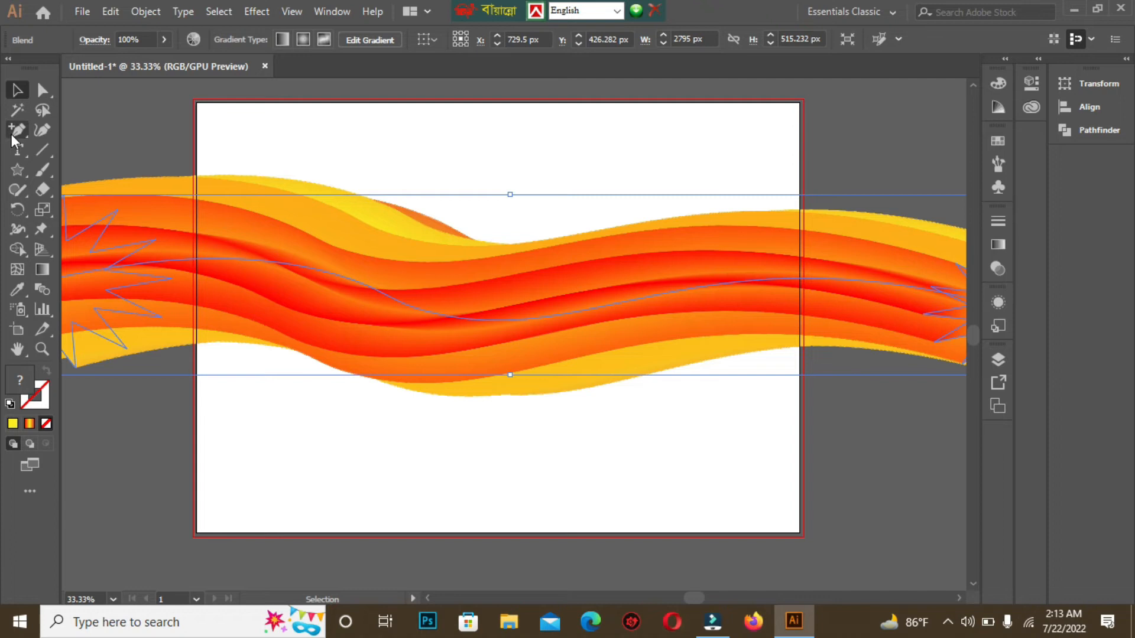
Step: Draw a rectangle with the Rectangle tool exactly covering the artboard
right_click(17, 169)
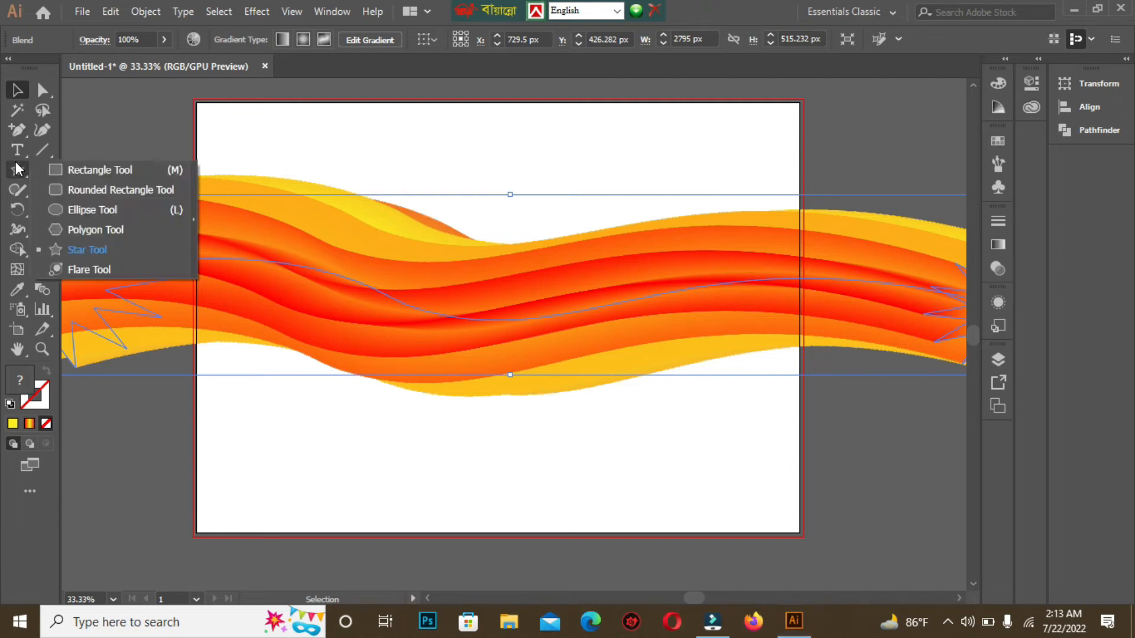
left_click(68, 169)
left_click_drag(199, 104, 799, 533)
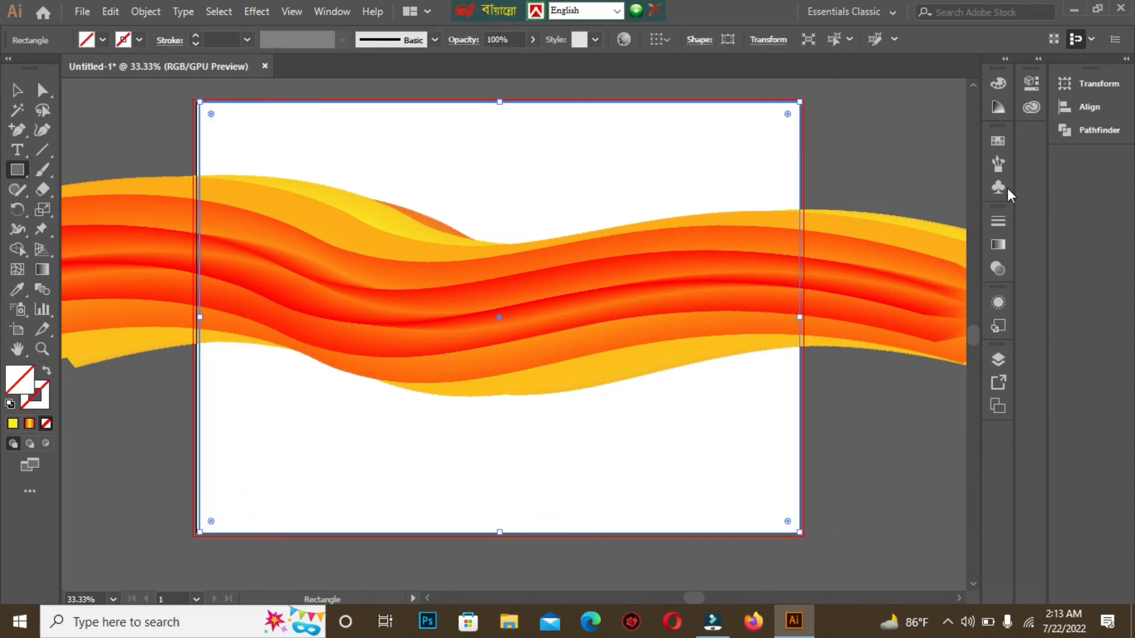
Step: Set the rectangle's fill colour to red d30d0d in the Color Picker
left_click(998, 141)
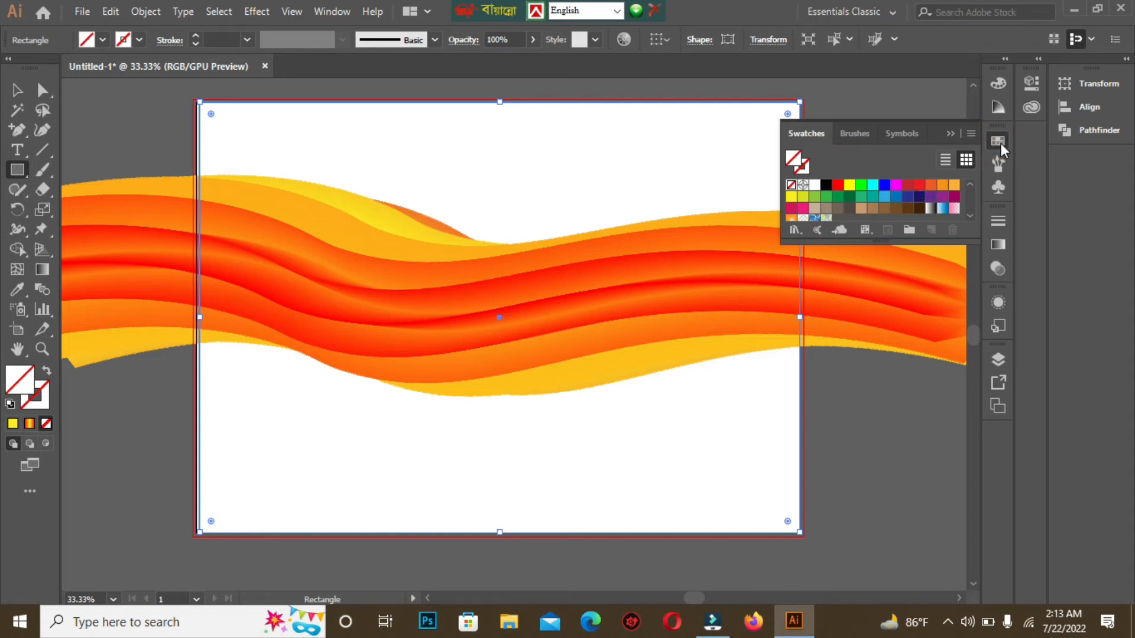
left_click(950, 130)
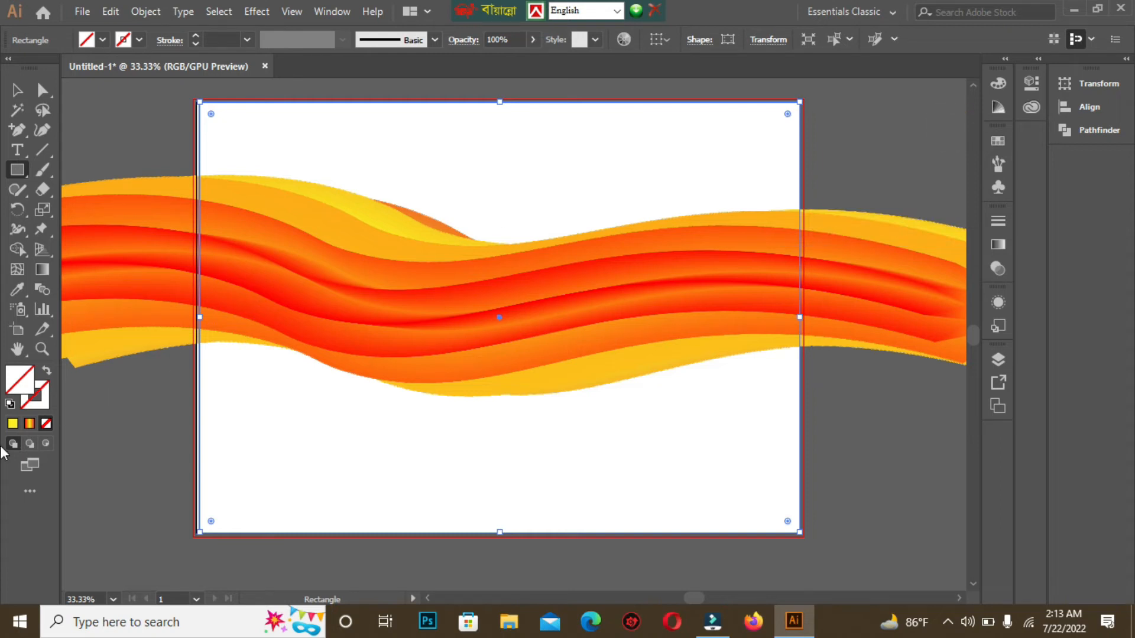
double_click(16, 387)
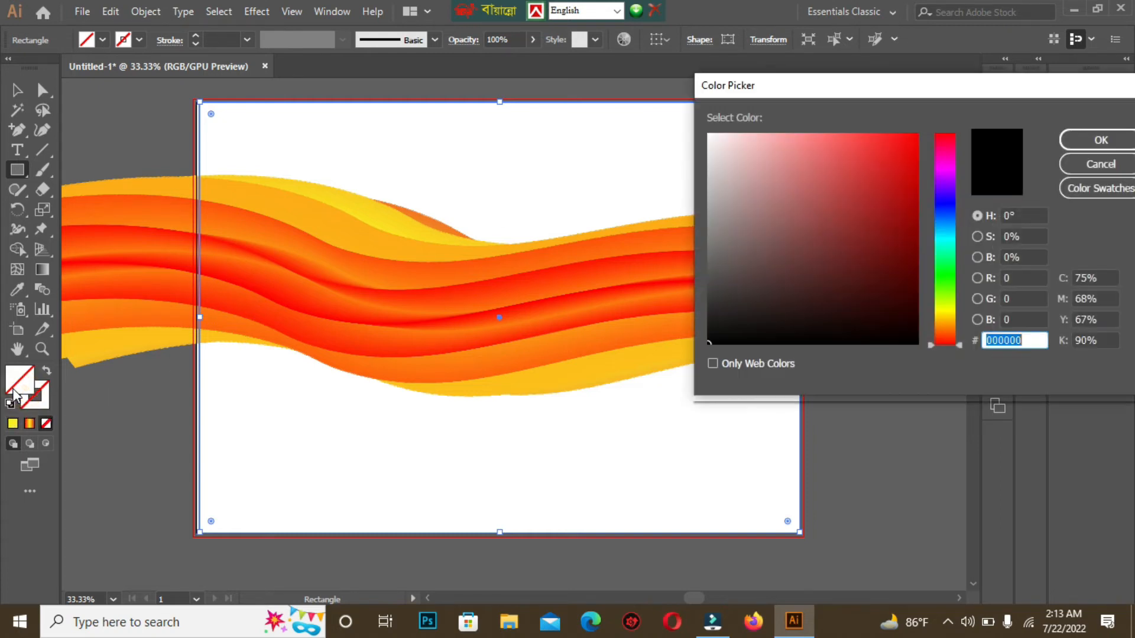
left_click(906, 169)
left_click(1101, 141)
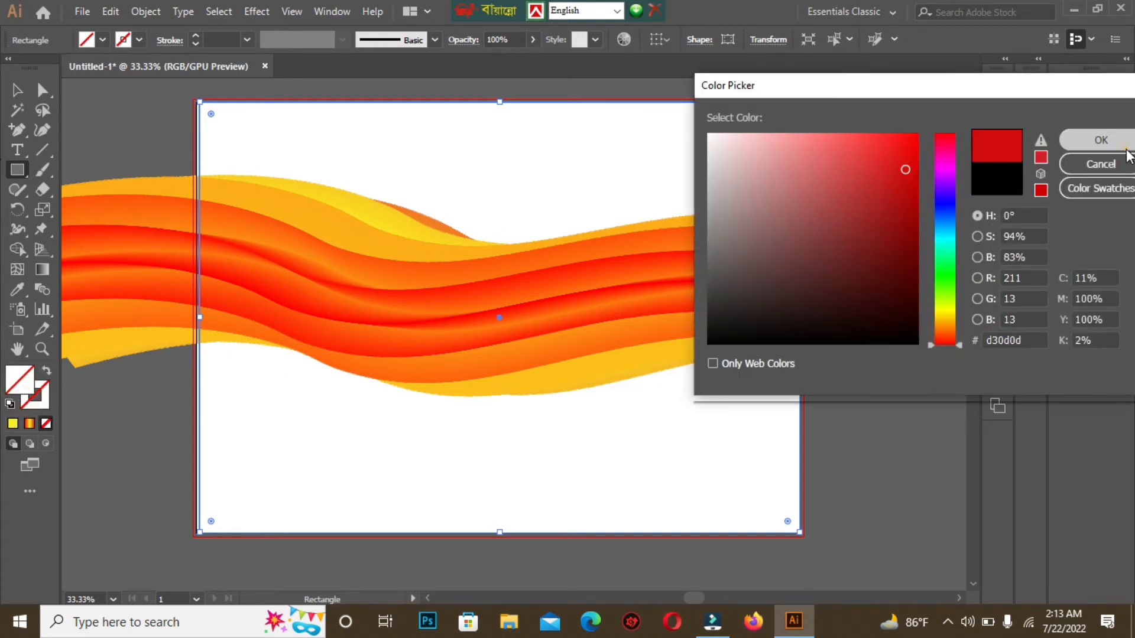
Step: Select the rectangle and the blend together and make a clipping mask
left_click(17, 89)
left_click_drag(149, 87, 657, 500)
left_click_drag(920, 594, 913, 588)
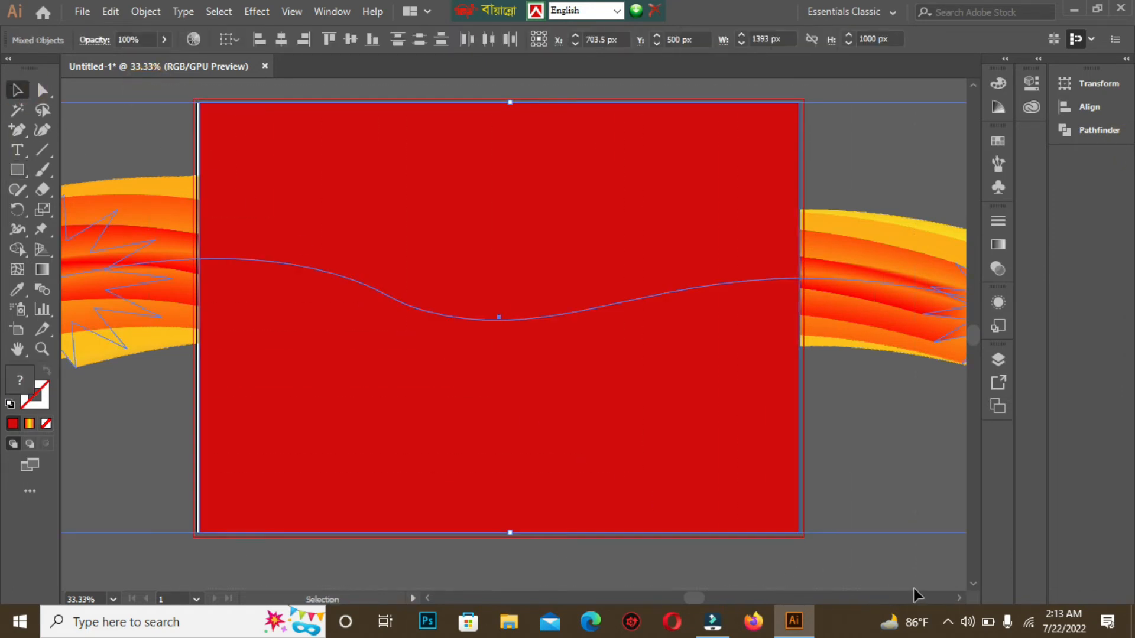
right_click(423, 171)
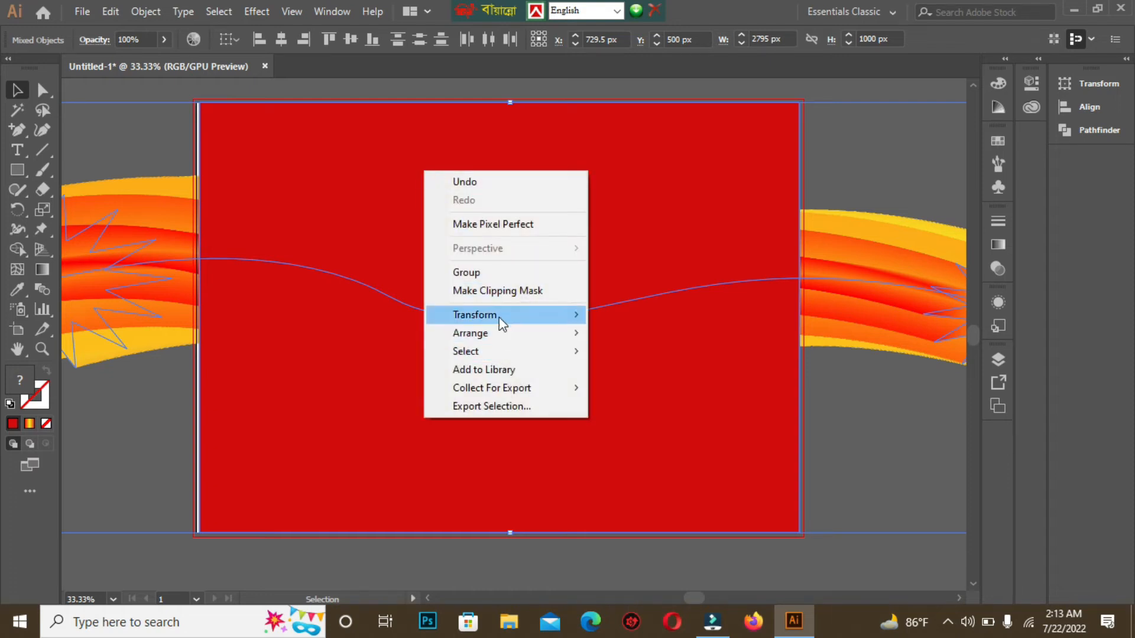
left_click(527, 293)
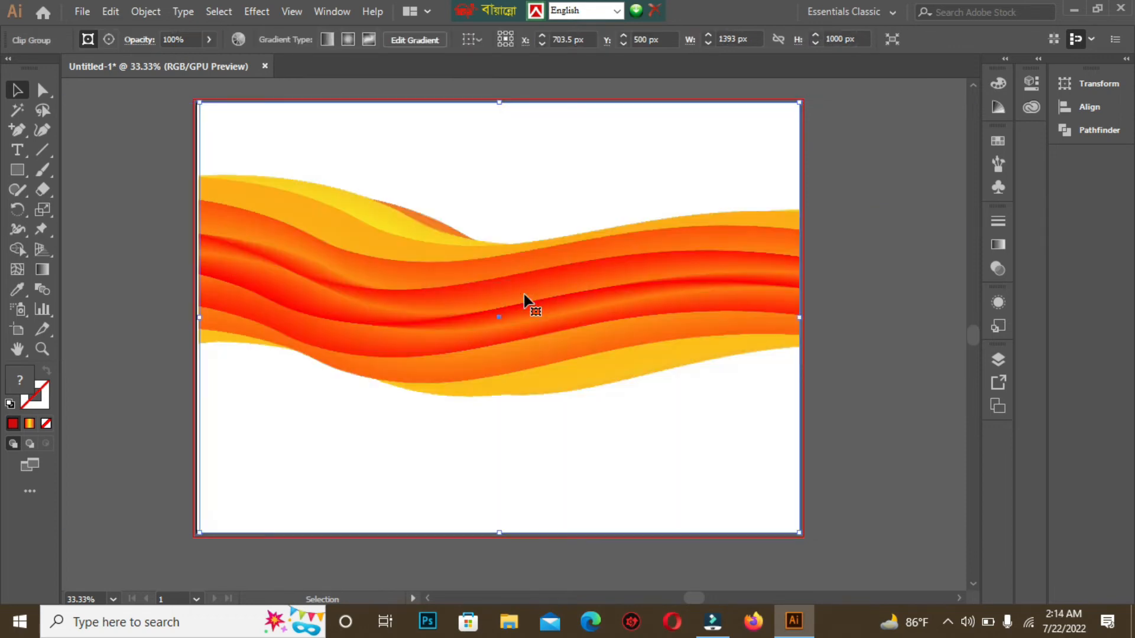
Step: Reshape the blend's spine by moving its middle anchor down and its right anchor up
left_click(18, 88)
left_click(94, 108)
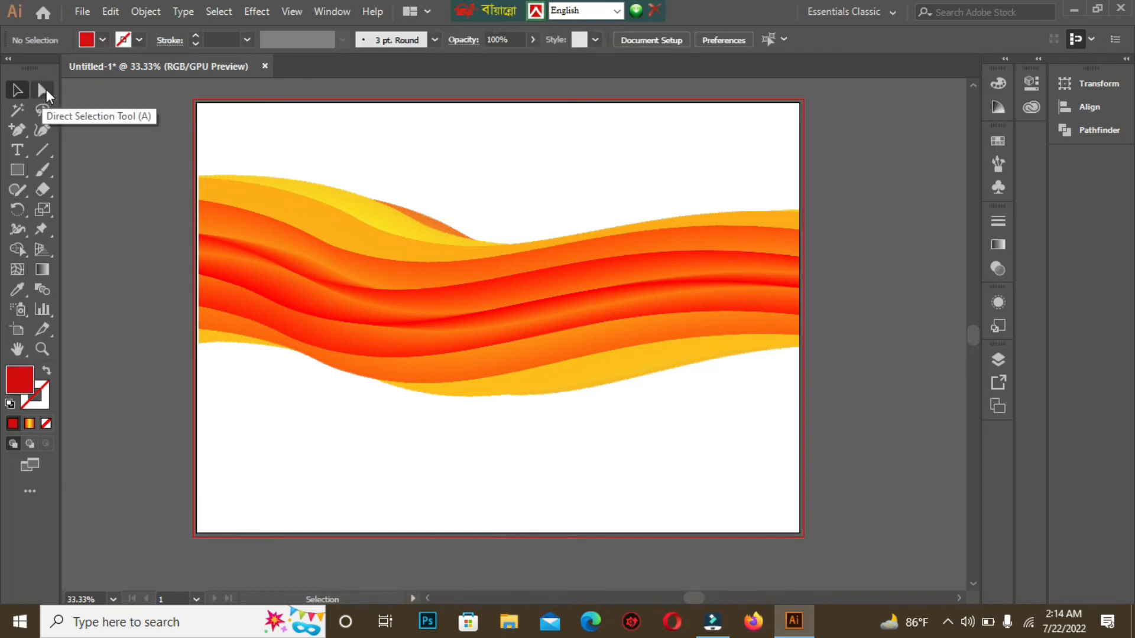
left_click(45, 92)
left_click_drag(287, 146, 646, 471)
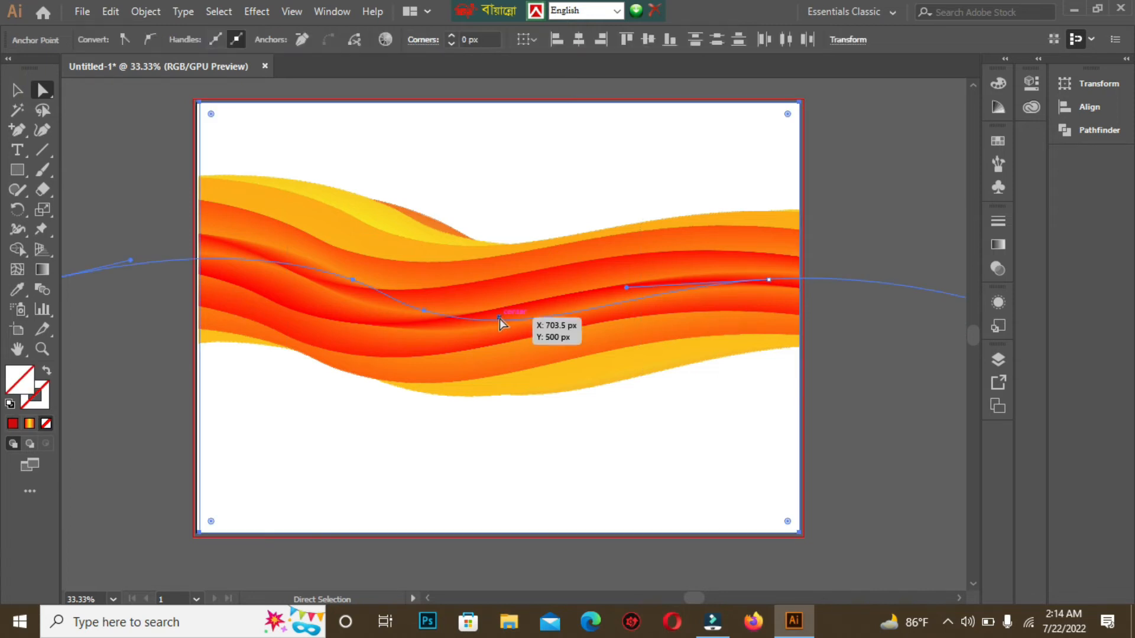
left_click(498, 318)
left_click_drag(499, 319, 503, 376)
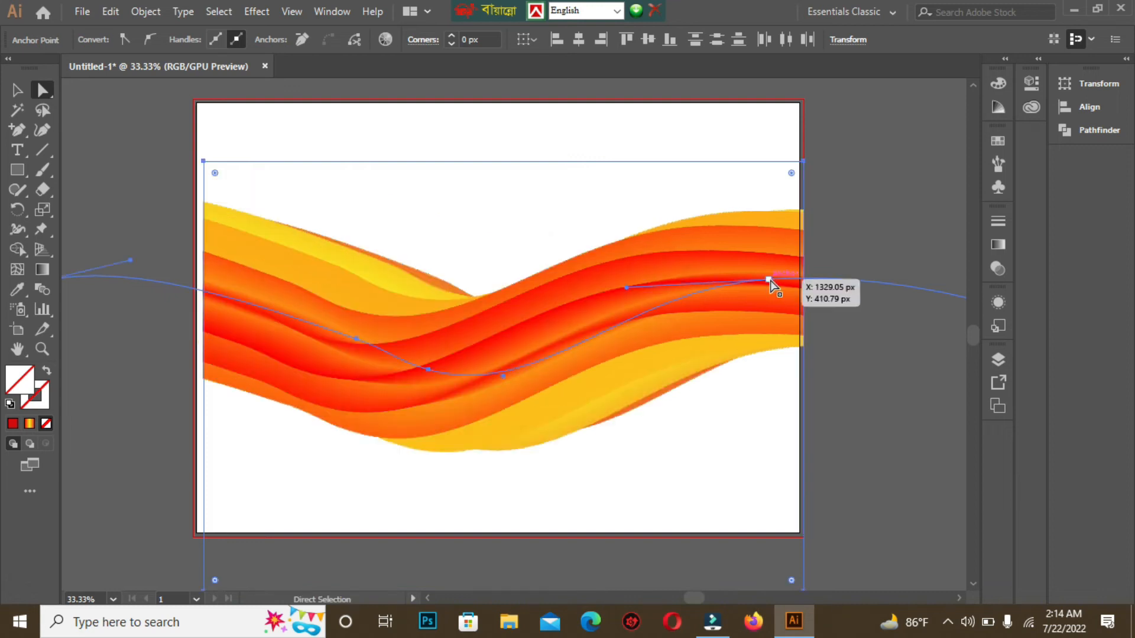
left_click_drag(769, 270, 769, 246)
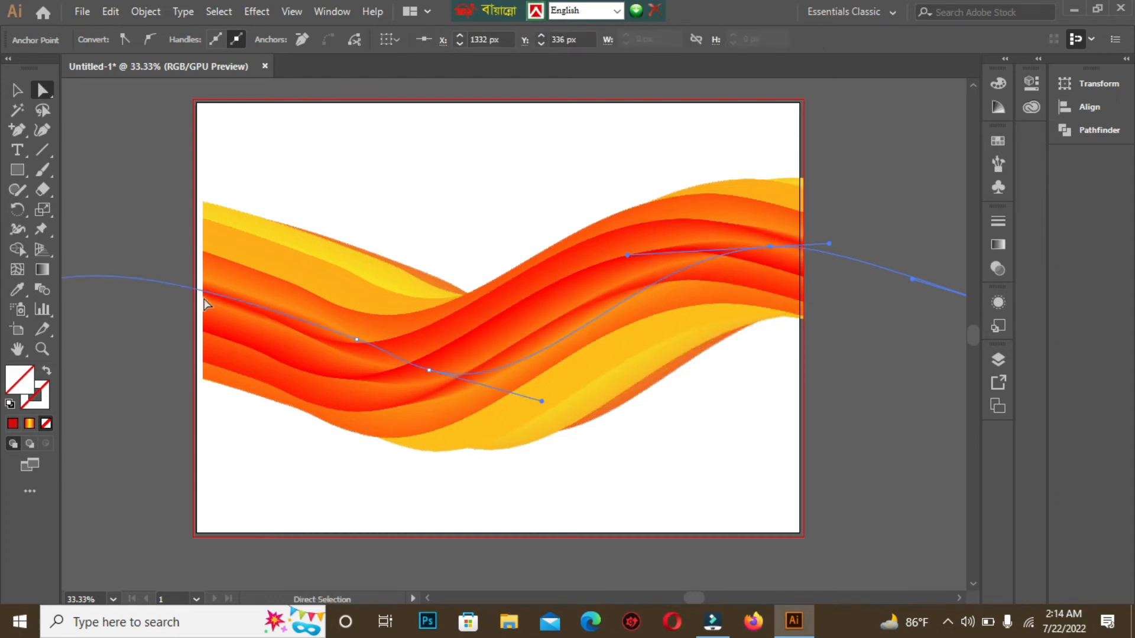
Step: Move the spine's left anchor down and adjust its curve handles to refine the wave
key("space")
left_click_drag(271, 379, 367, 366)
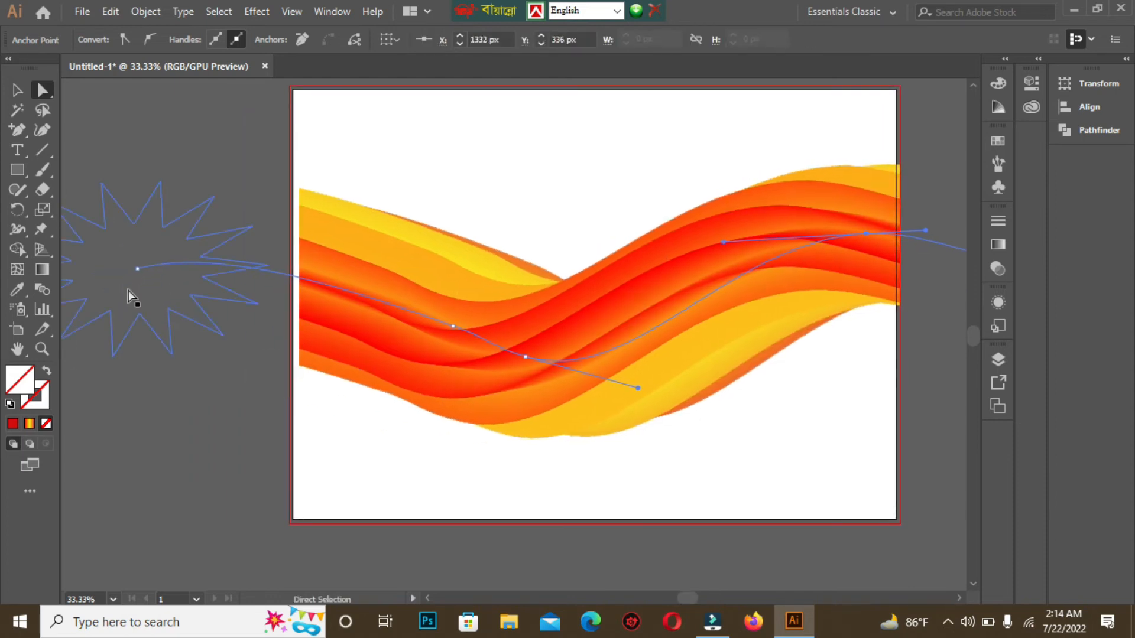
left_click_drag(137, 269, 124, 358)
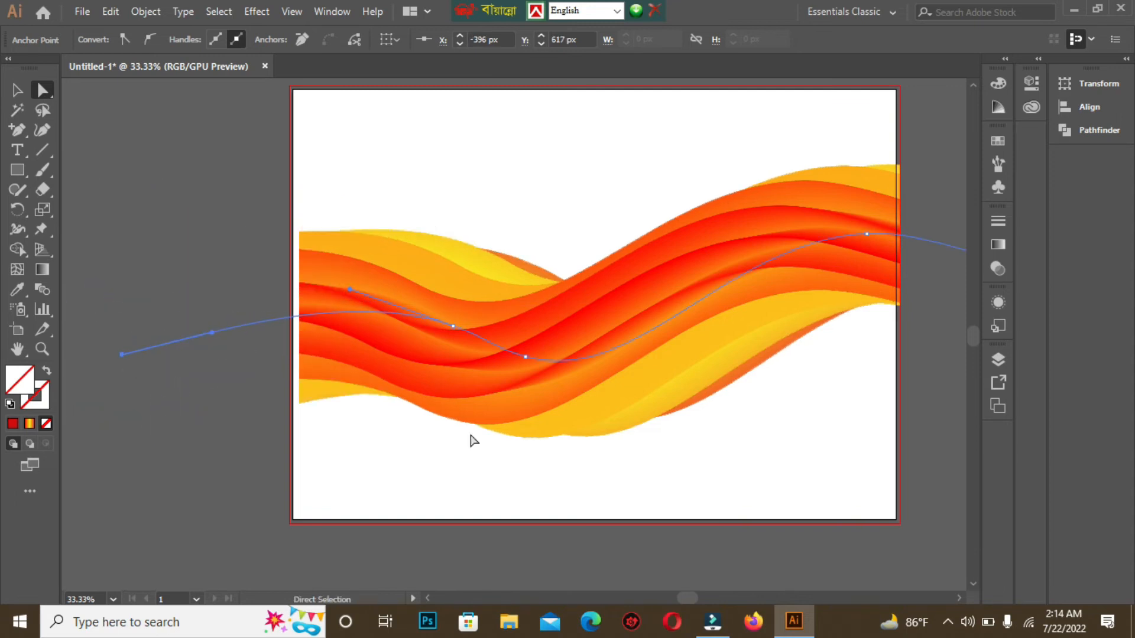
left_click_drag(456, 331, 450, 296)
left_click_drag(725, 430, 572, 407)
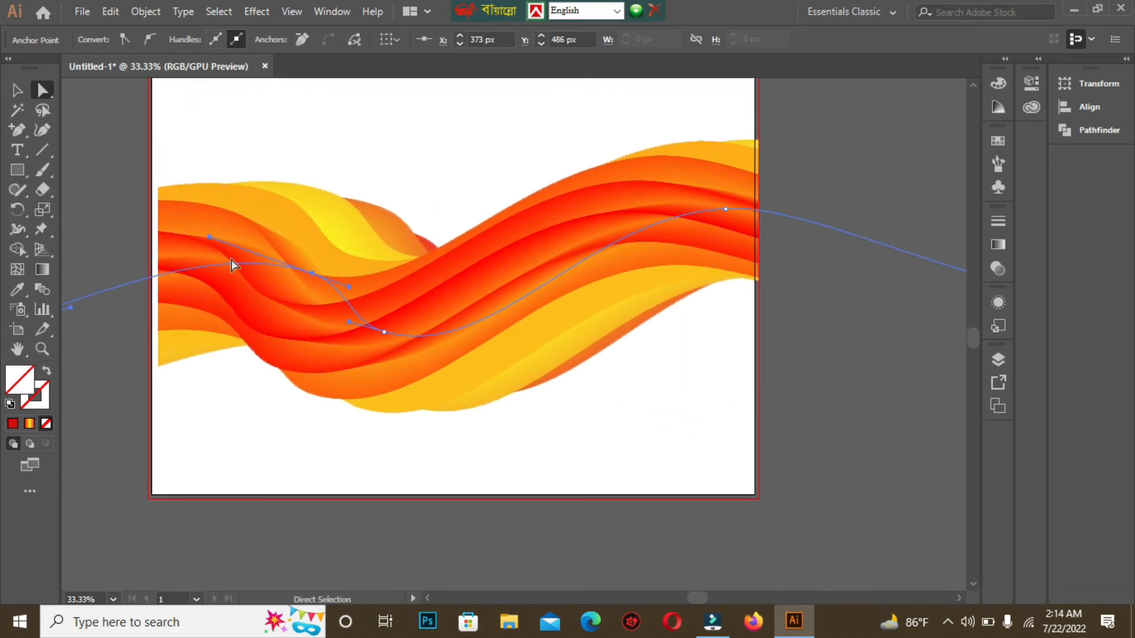
left_click_drag(230, 393, 300, 393)
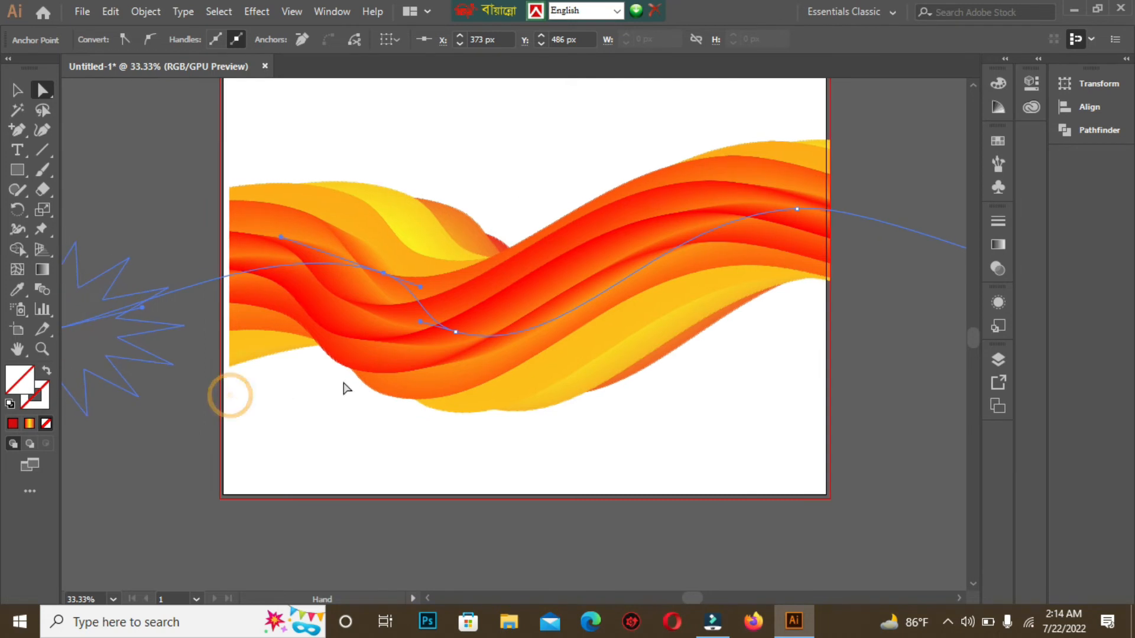
left_click_drag(420, 323, 408, 348)
key("ctrl")
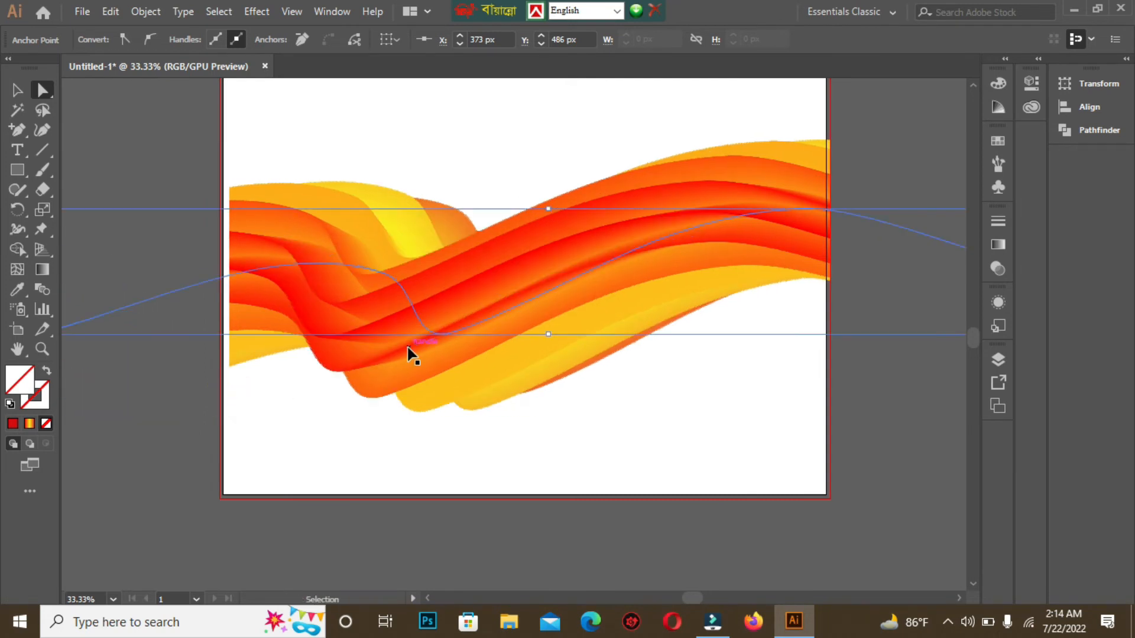
Step: Undo the latest spine adjustments, including a trial drag of the left anchor's curve handle
key("ctrl+z")
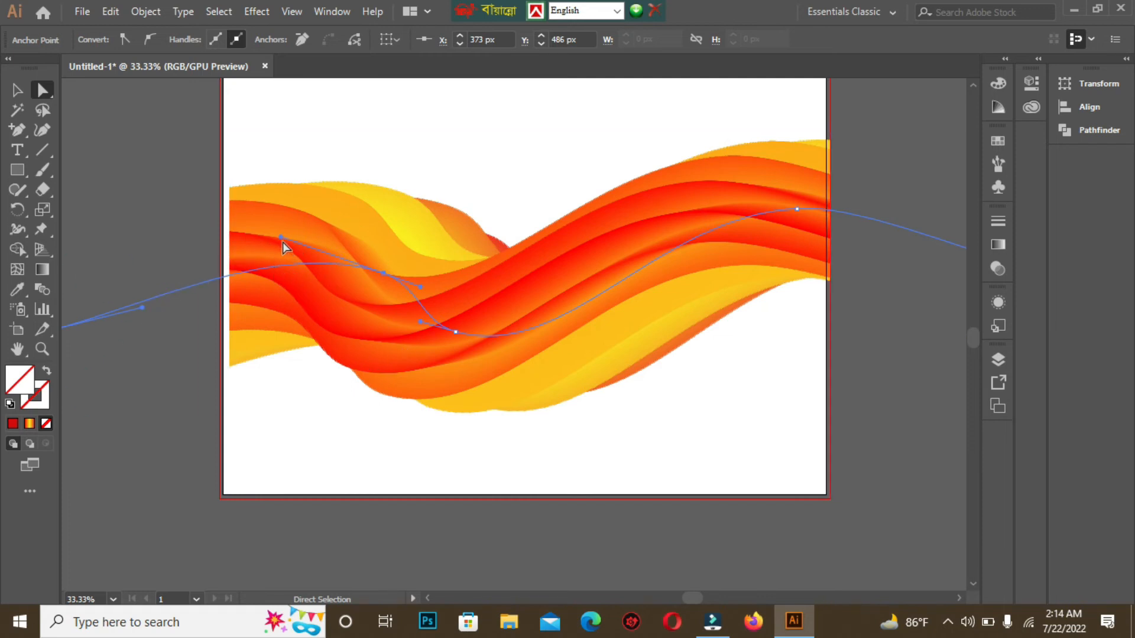
key("space")
left_click_drag(159, 386, 243, 388)
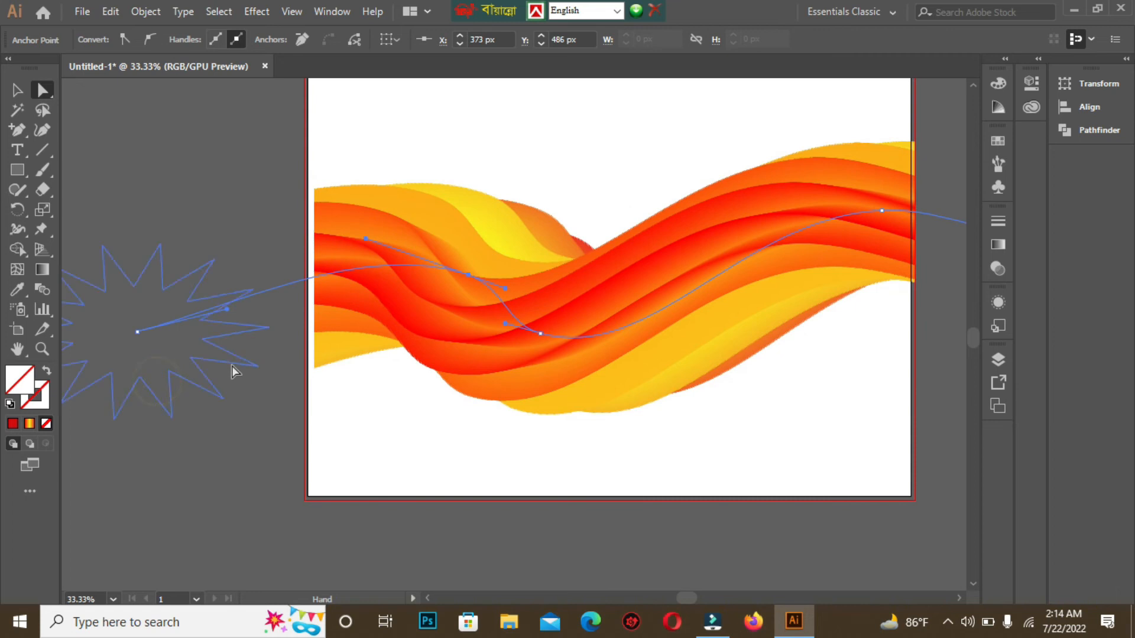
left_click_drag(227, 310, 231, 215)
key("space")
left_click_drag(548, 446, 361, 435)
key("space")
left_click_drag(351, 337, 461, 388)
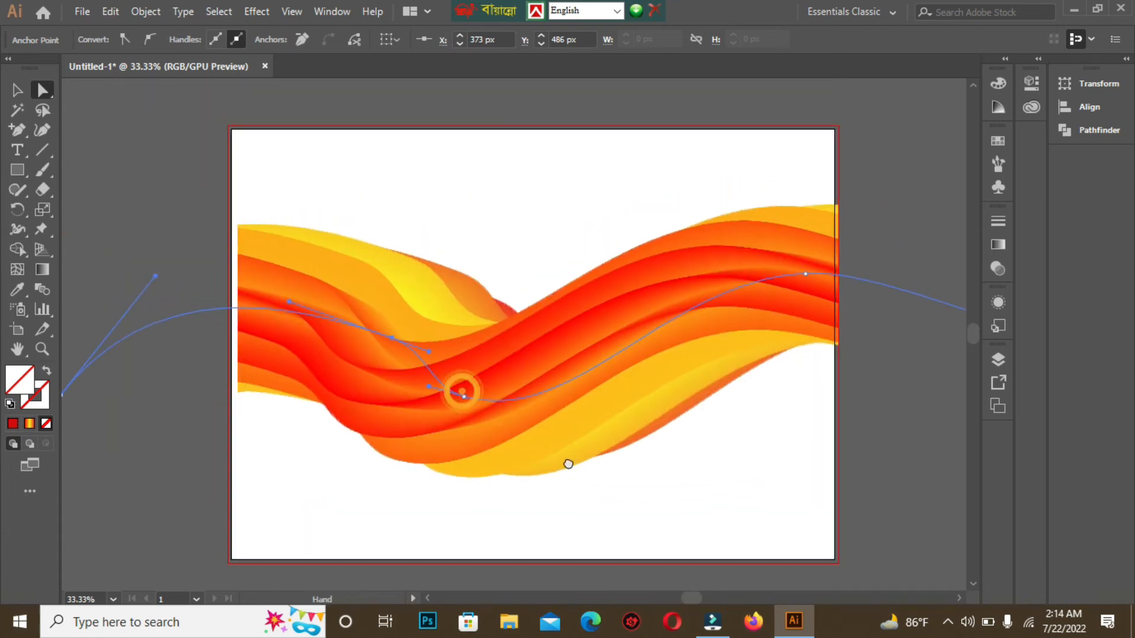
key("ctrl+z")
key("ctrl+z")
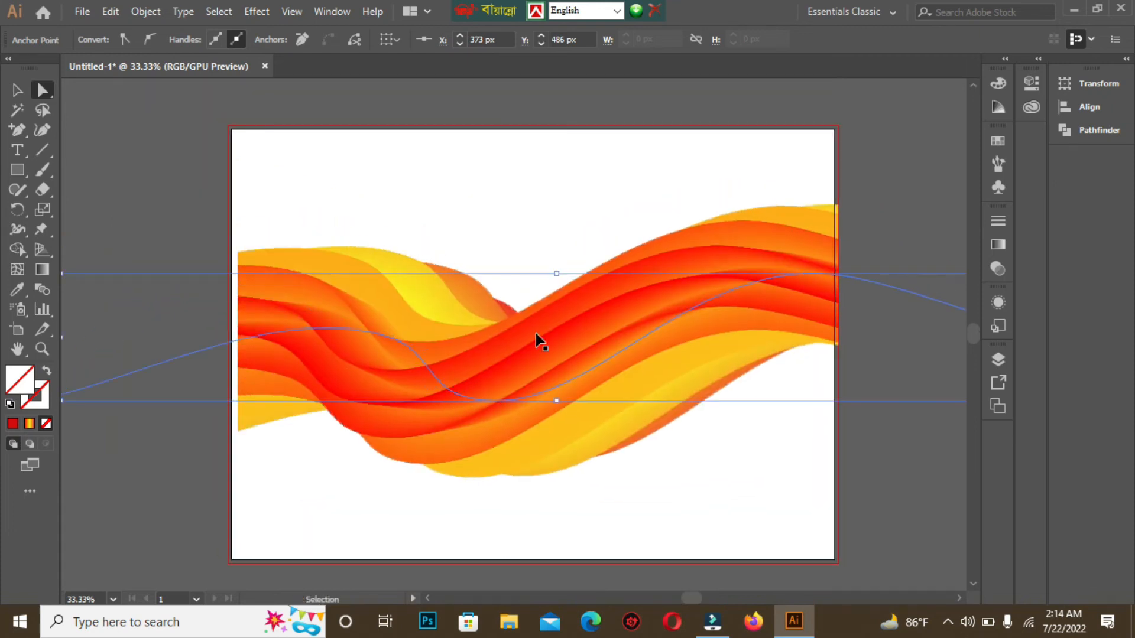
left_click(446, 215)
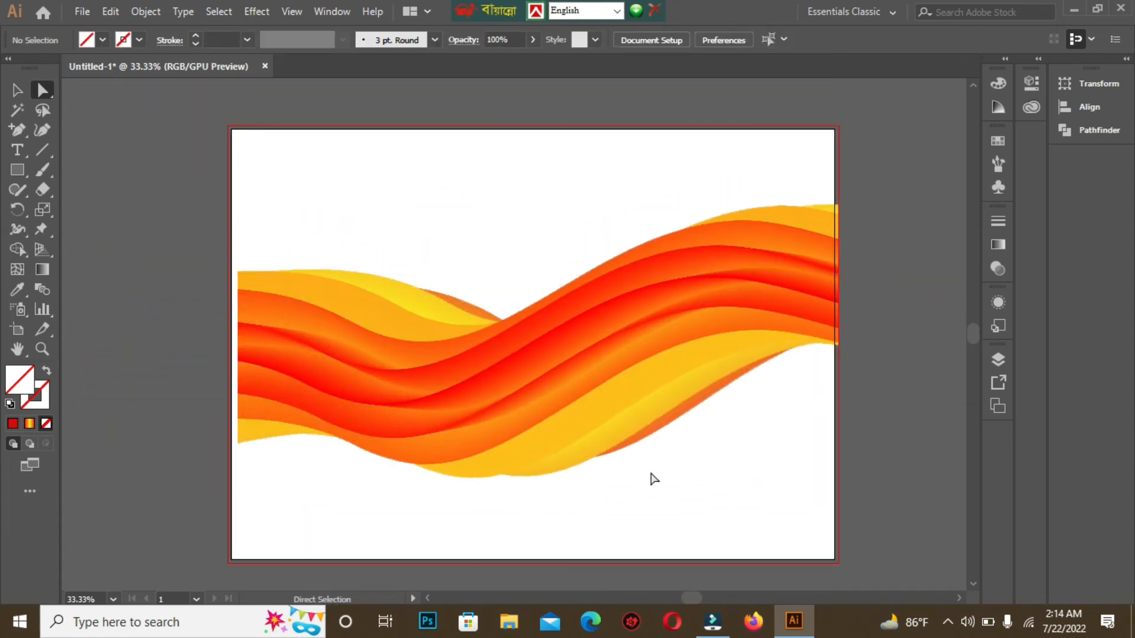
left_click_drag(518, 263, 460, 285)
left_click_drag(474, 357, 431, 363)
left_click(489, 207)
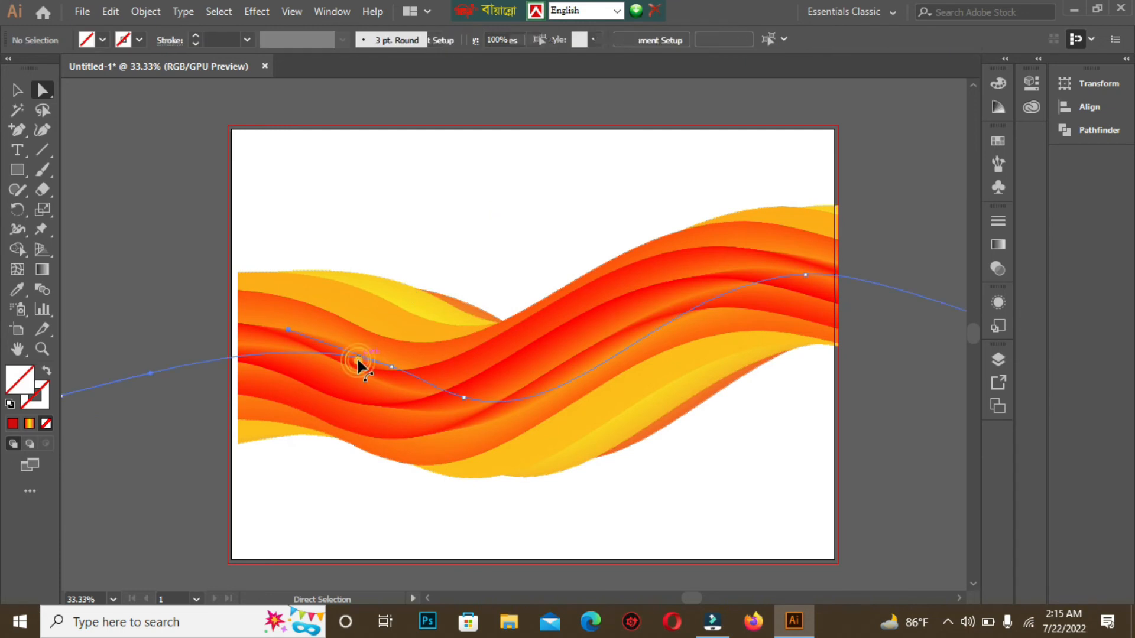
left_click(359, 358)
left_click(109, 159)
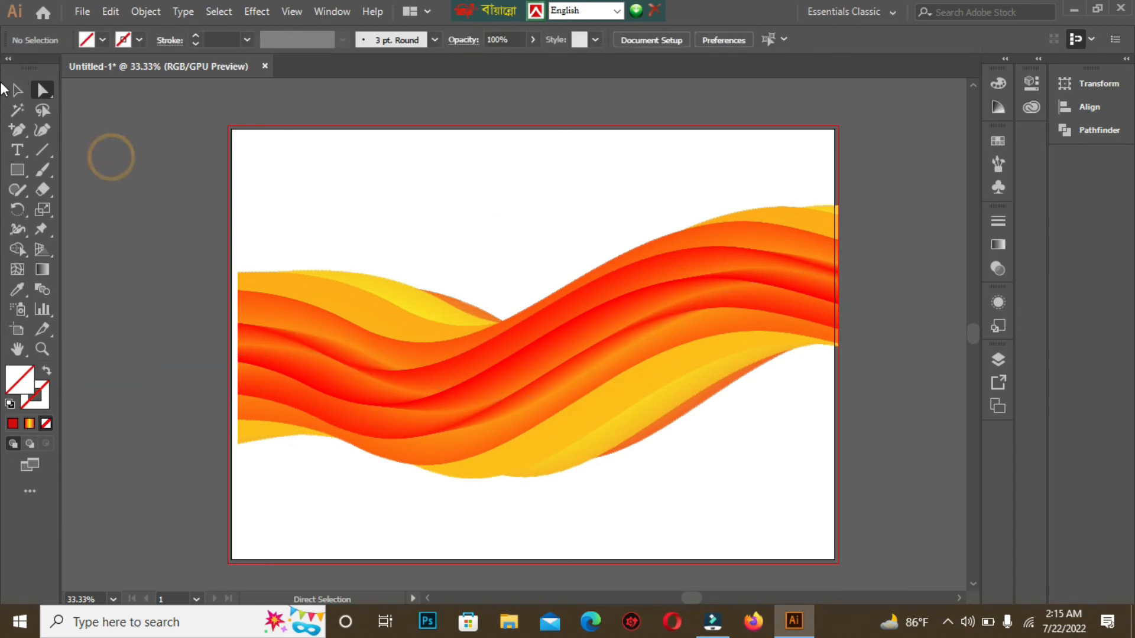
Step: Stretch the clipped ribbon group's left and right edges so it spans the full artboard width
left_click(19, 90)
left_click_drag(314, 252, 362, 370)
left_click(162, 317)
left_click(374, 364)
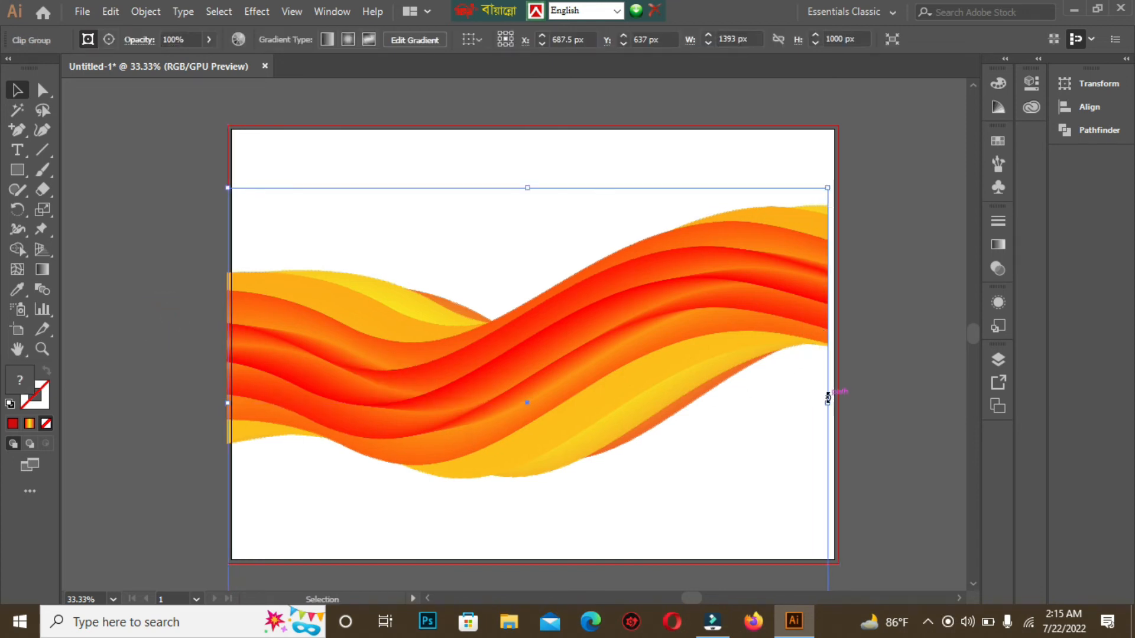
left_click_drag(827, 402, 838, 402)
left_click(953, 370)
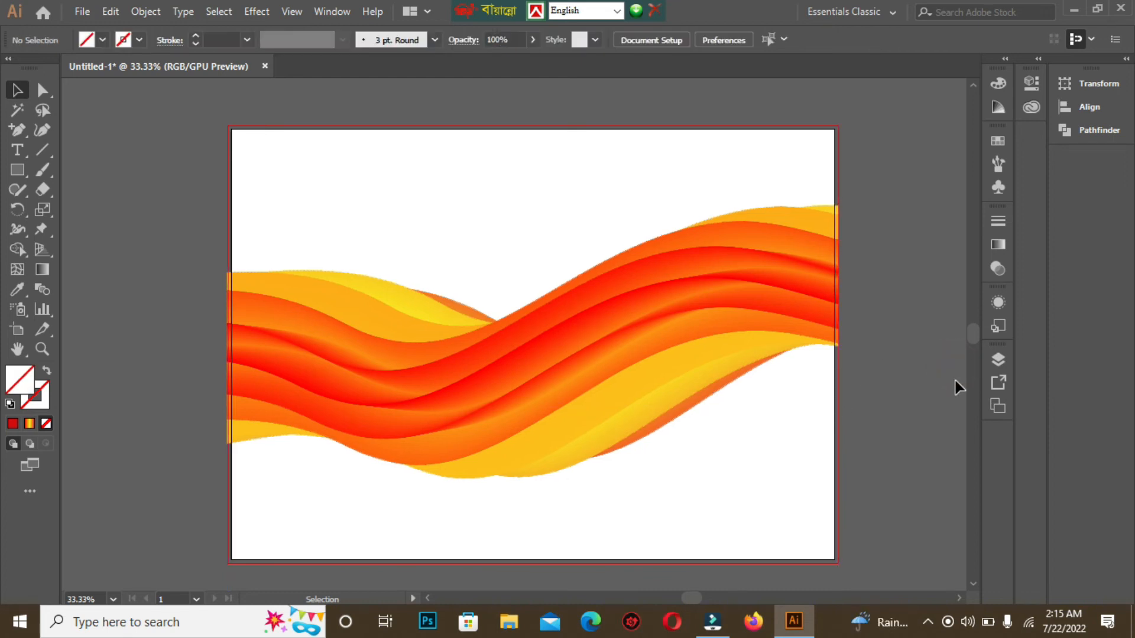
left_click(827, 253)
left_click_drag(838, 403, 834, 402)
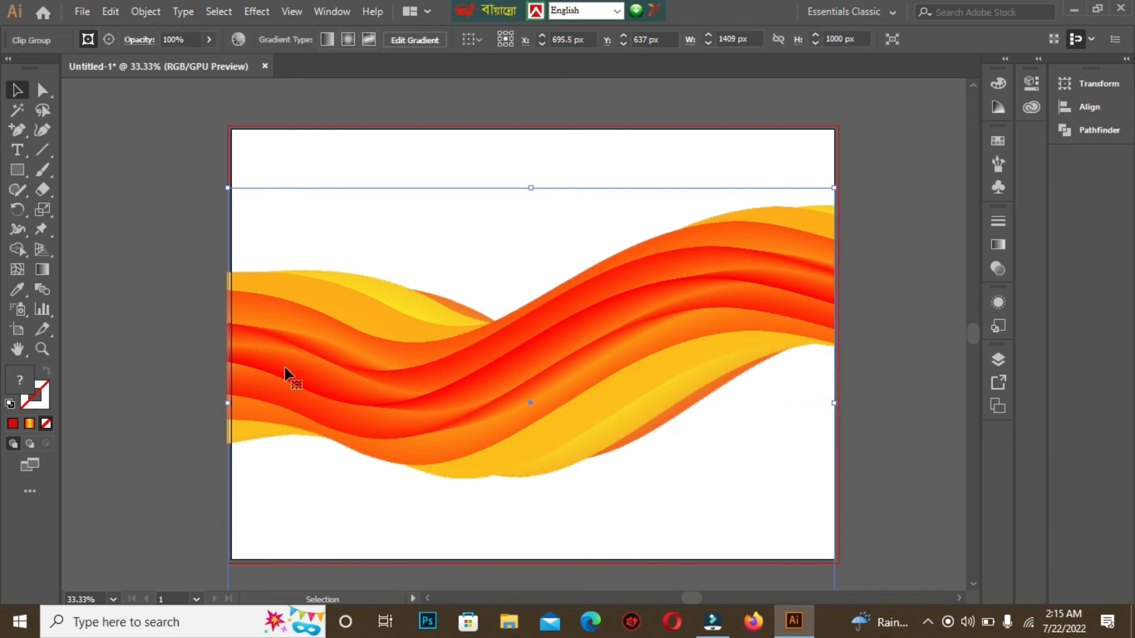
left_click_drag(228, 405, 231, 405)
Step: Draw a rectangle covering the whole artboard and fill it with the red-yellow-red gradient
left_click(158, 207)
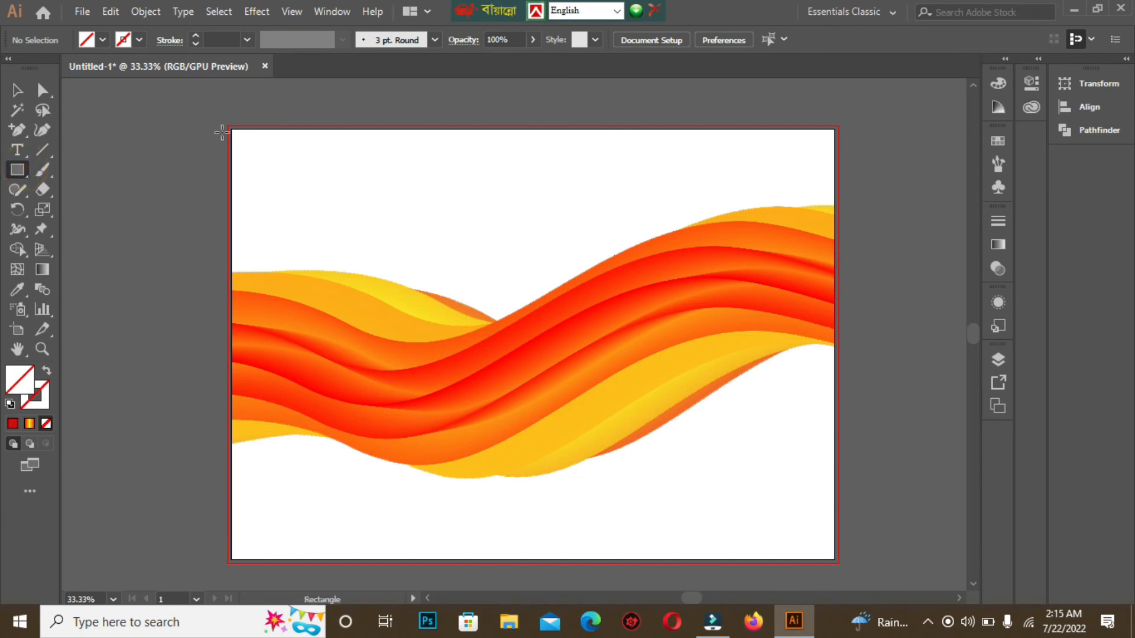
left_click_drag(231, 129, 833, 564)
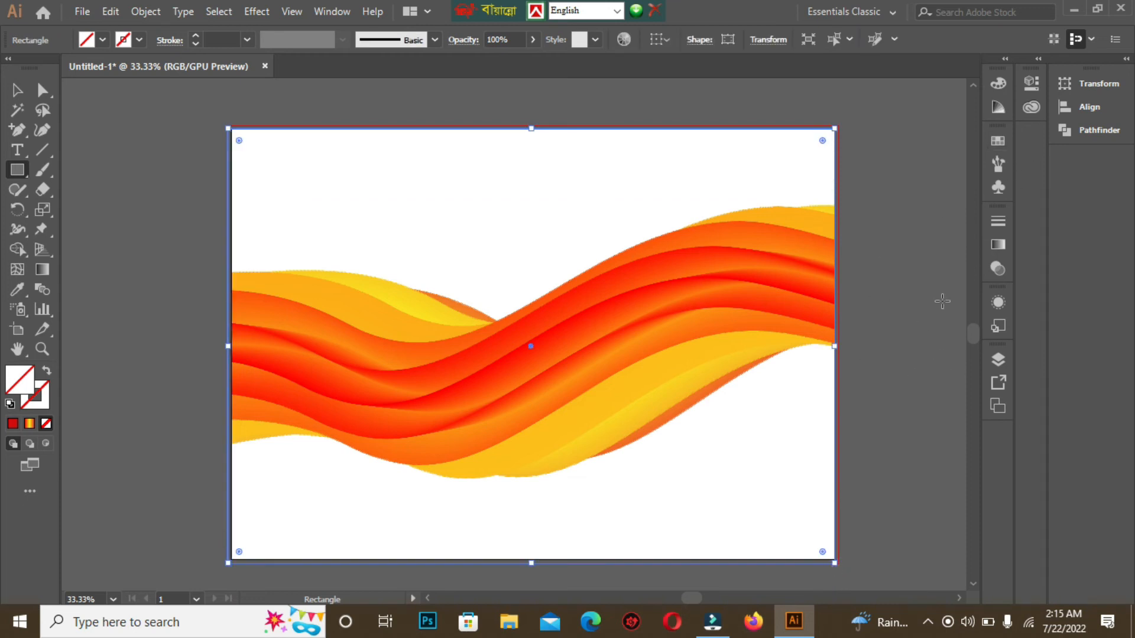
left_click(999, 244)
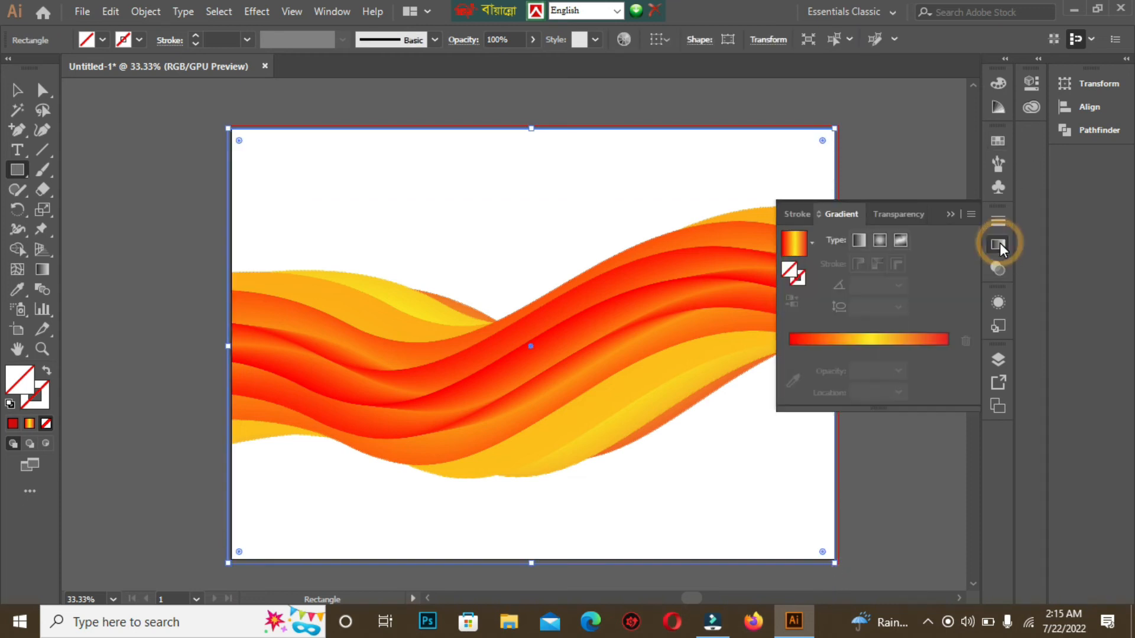
left_click(999, 245)
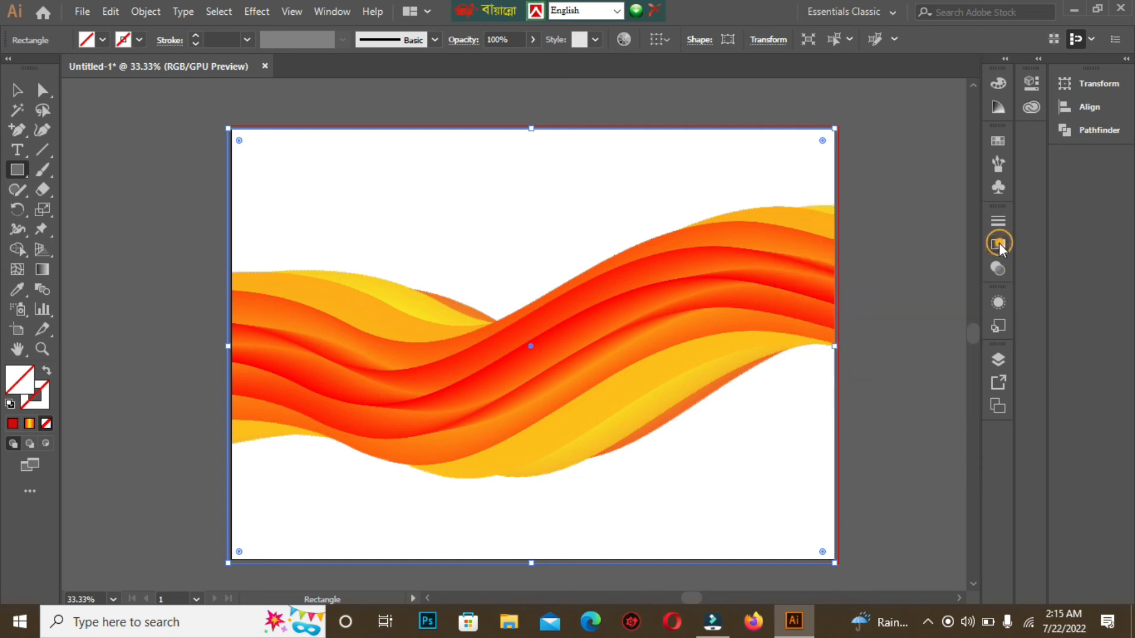
left_click(342, 9)
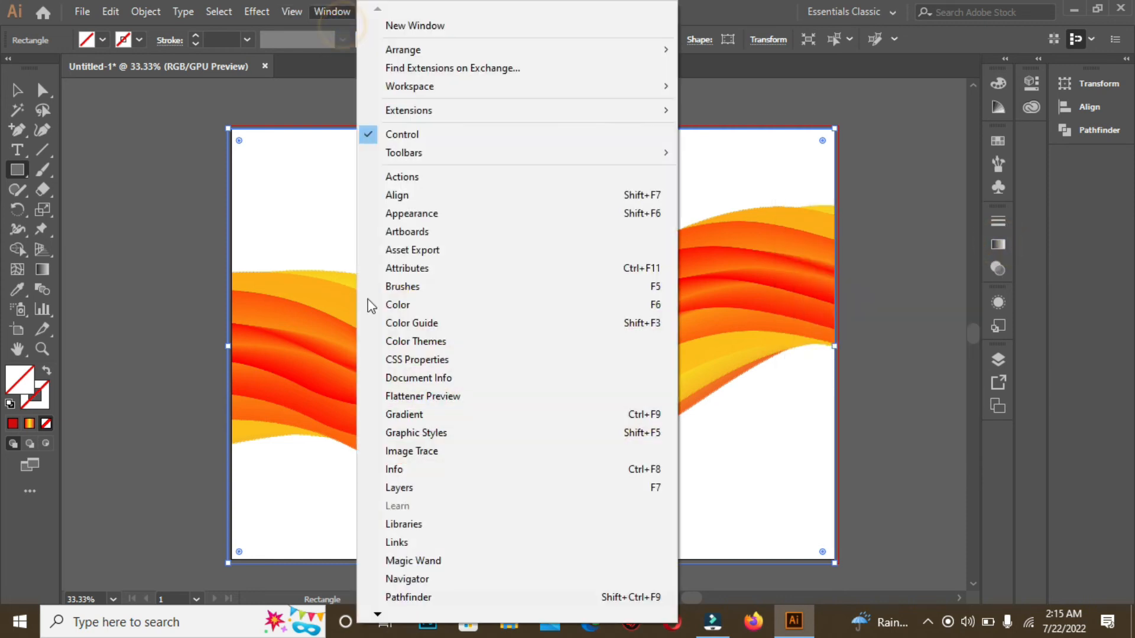
left_click(418, 420)
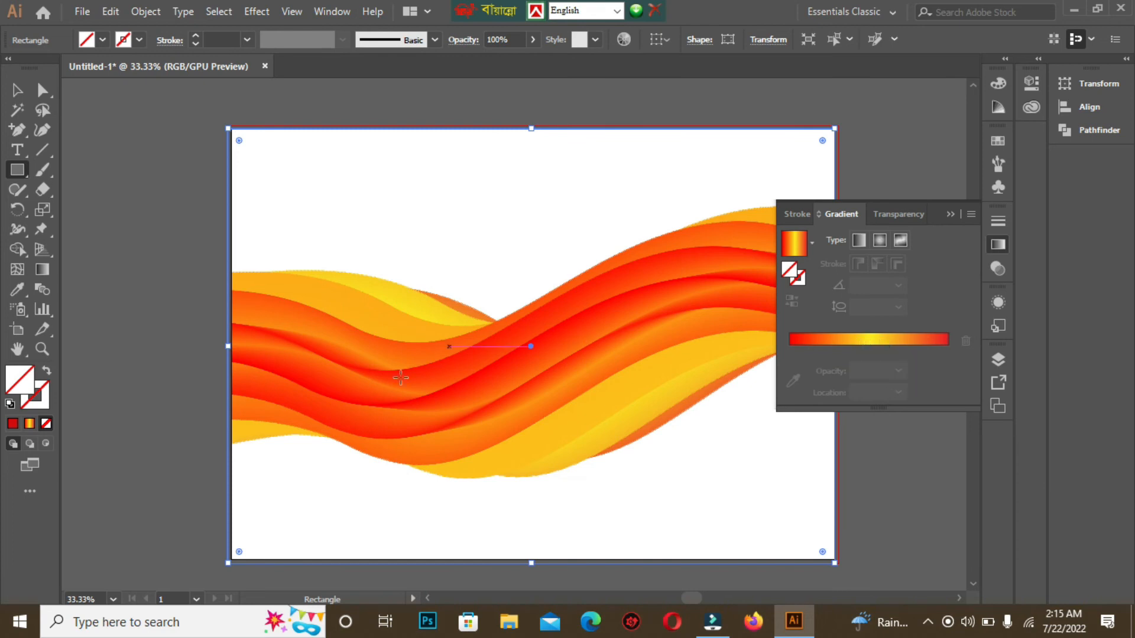
left_click(887, 338)
left_click(949, 212)
Step: Send the gradient rectangle to the back behind the ribbon
right_click(456, 251)
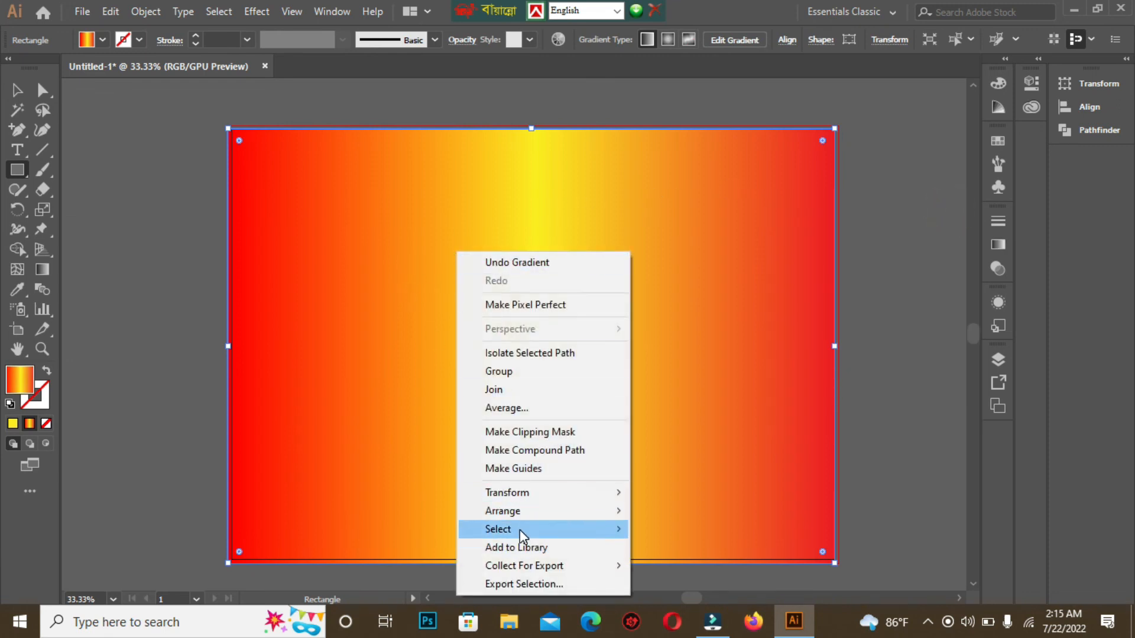
mouse_move(526, 512)
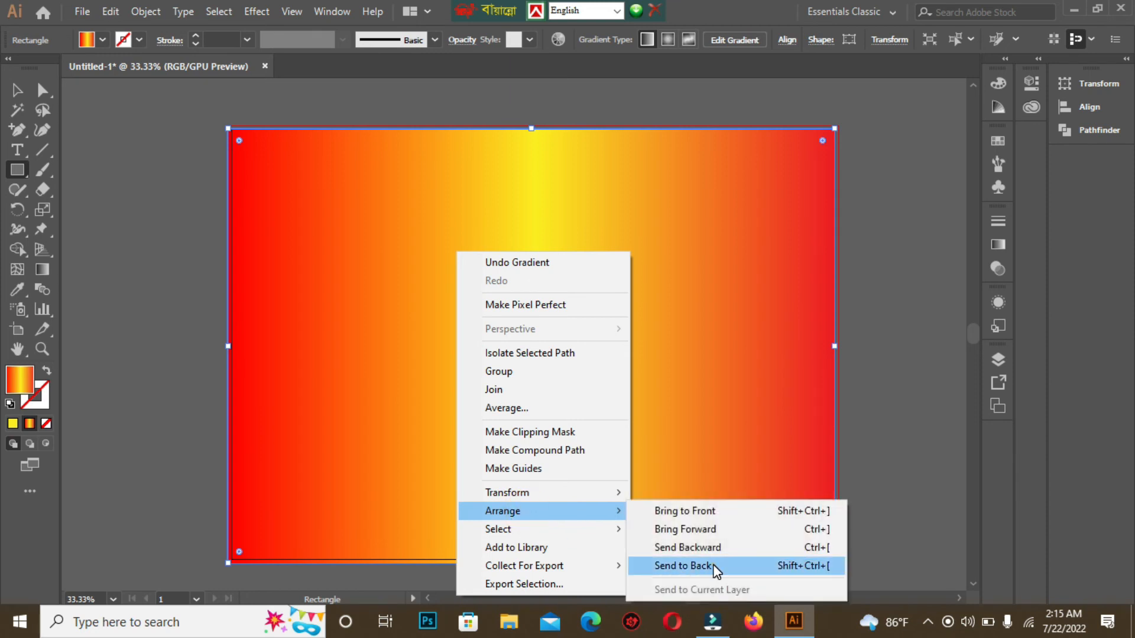
left_click(684, 566)
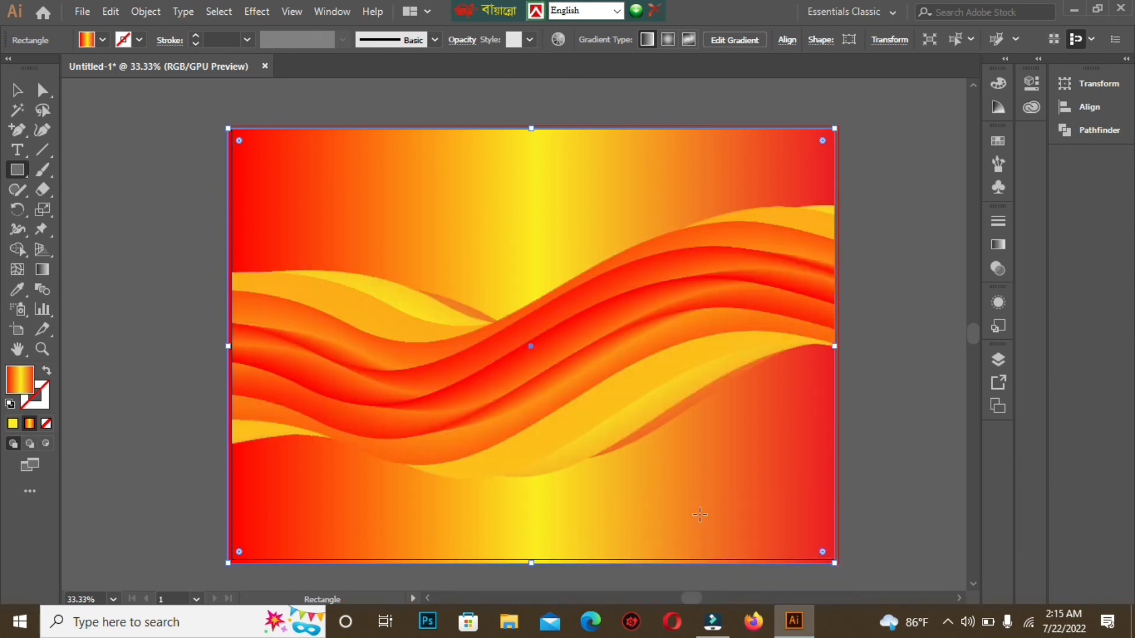
Step: Drag the background gradient diagonally from the artboard's top-left corner to its bottom-right corner
left_click(42, 273)
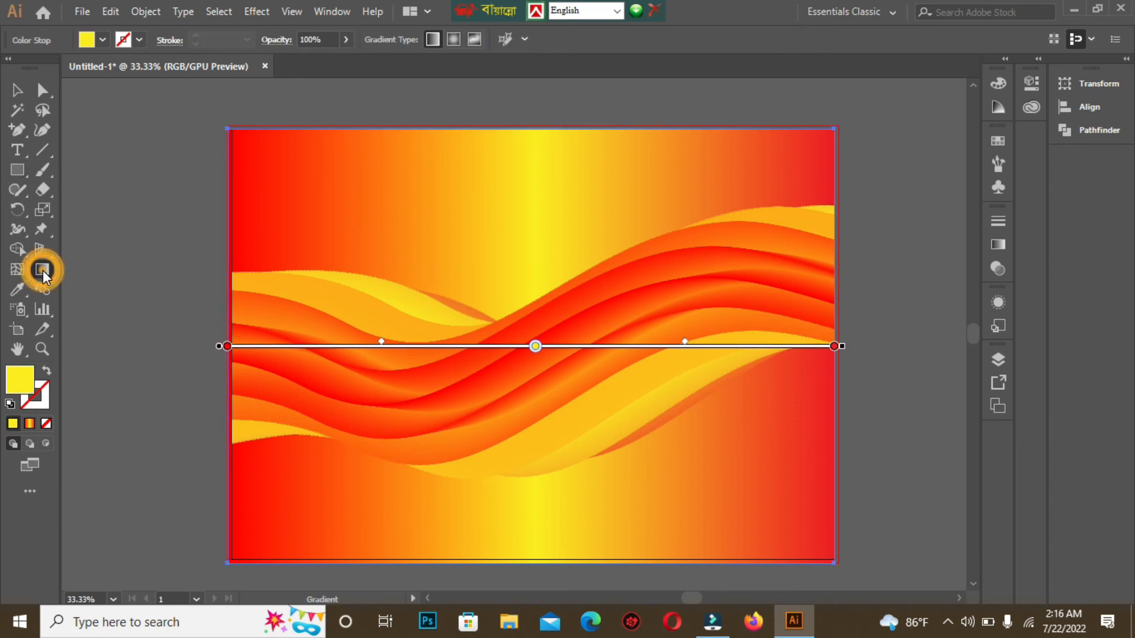
mouse_move(202, 122)
left_mouse_down()
mouse_move(727, 481)
mouse_move(831, 577)
left_mouse_up()
left_click(16, 90)
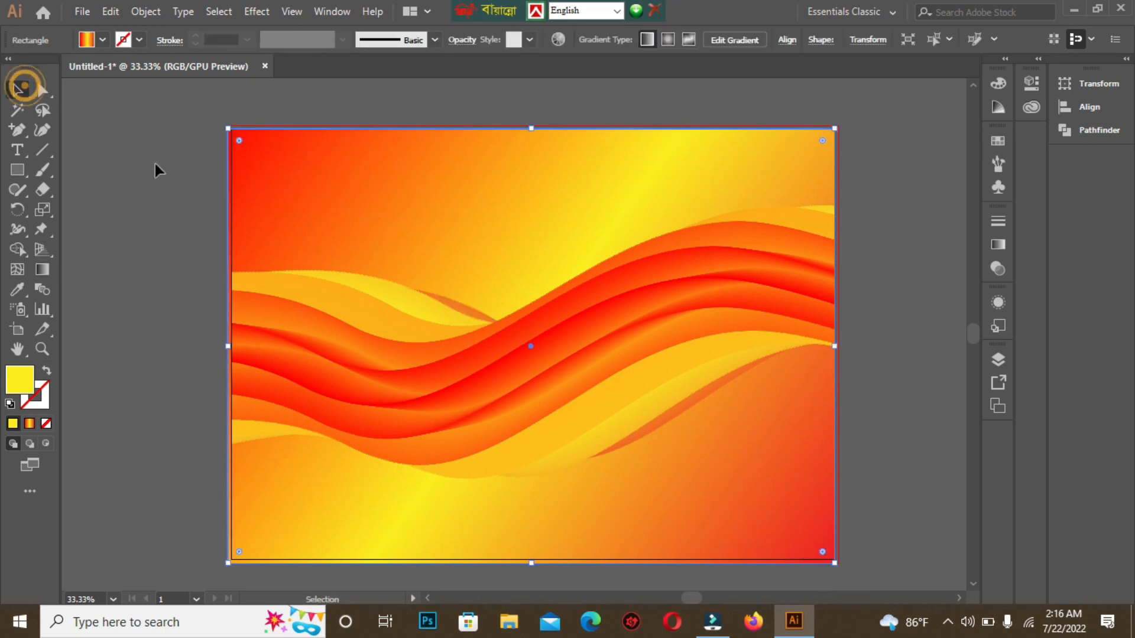
left_click(152, 163)
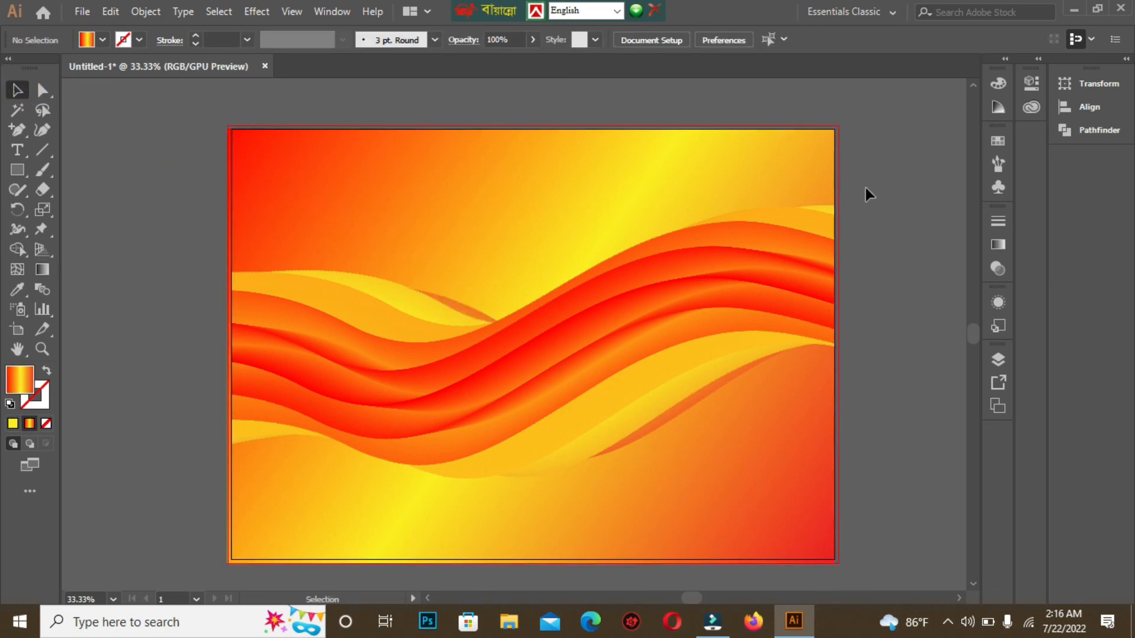
Step: Select the background with the ribbon and redraw the gradient diagonally from the upper right down to the lower middle
left_click(42, 269)
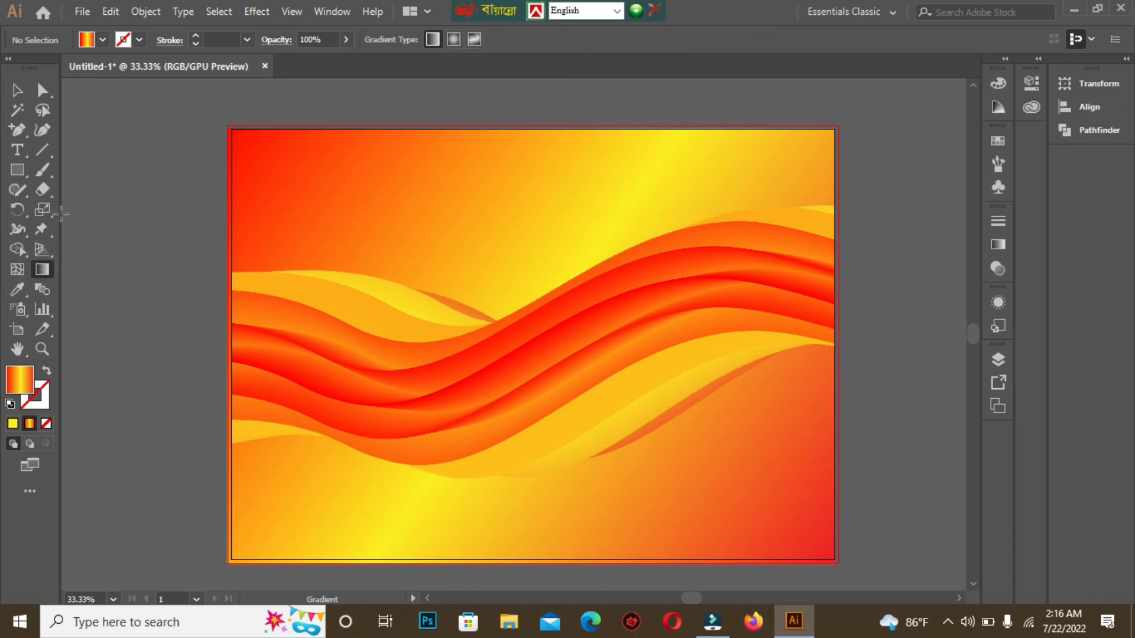
left_click(17, 90)
left_click_drag(190, 114, 434, 261)
left_click(42, 269)
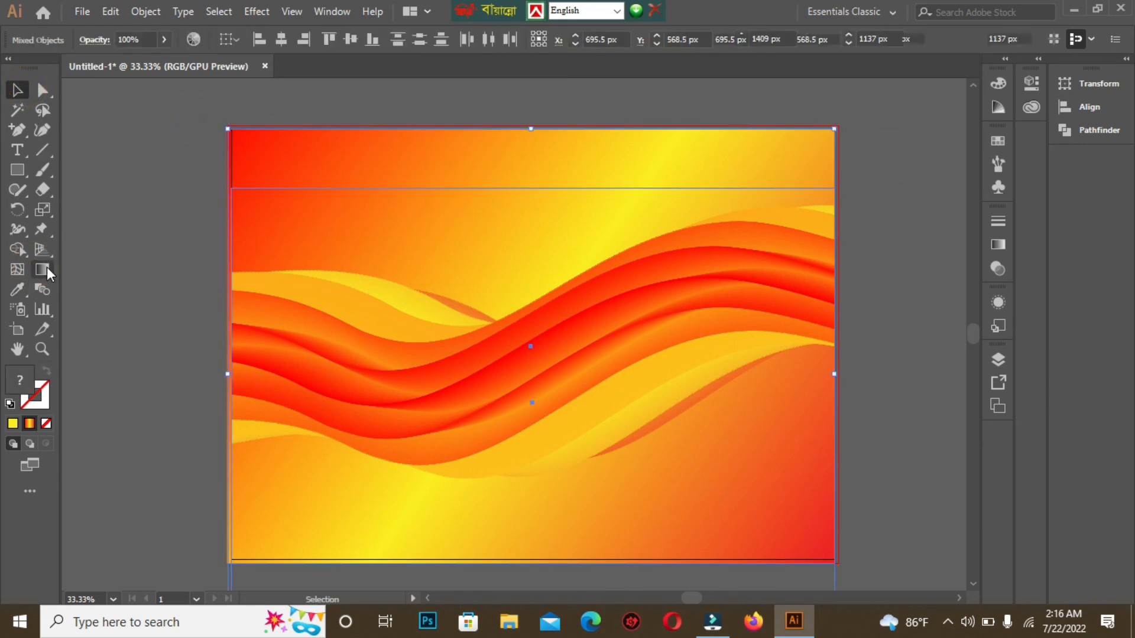
mouse_move(895, 128)
left_mouse_down()
mouse_move(750, 299)
mouse_move(613, 435)
mouse_move(456, 552)
mouse_move(362, 601)
mouse_move(372, 566)
mouse_move(479, 400)
mouse_move(600, 345)
mouse_move(626, 318)
mouse_move(591, 325)
left_mouse_up()
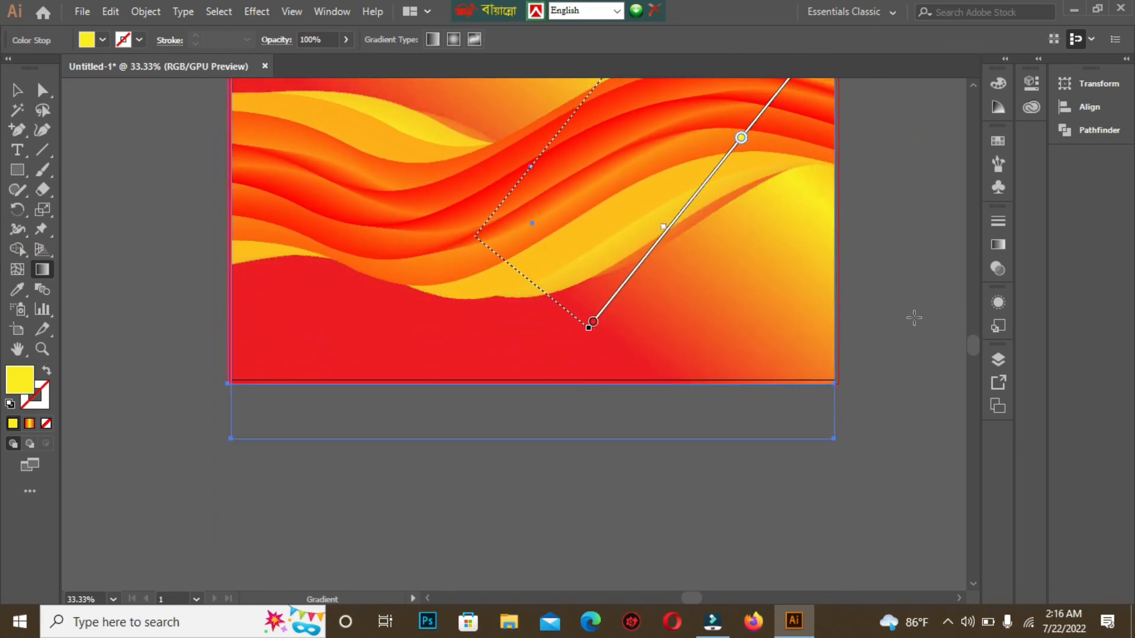
key("space")
left_click_drag(931, 246, 914, 362)
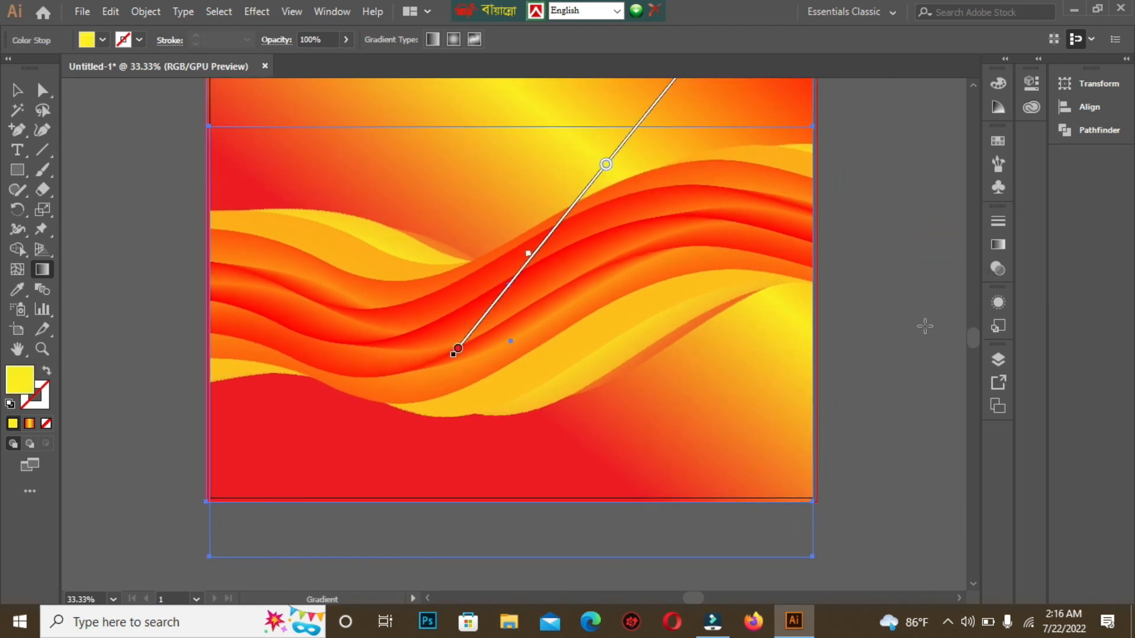
key("space")
left_click_drag(885, 232, 885, 308)
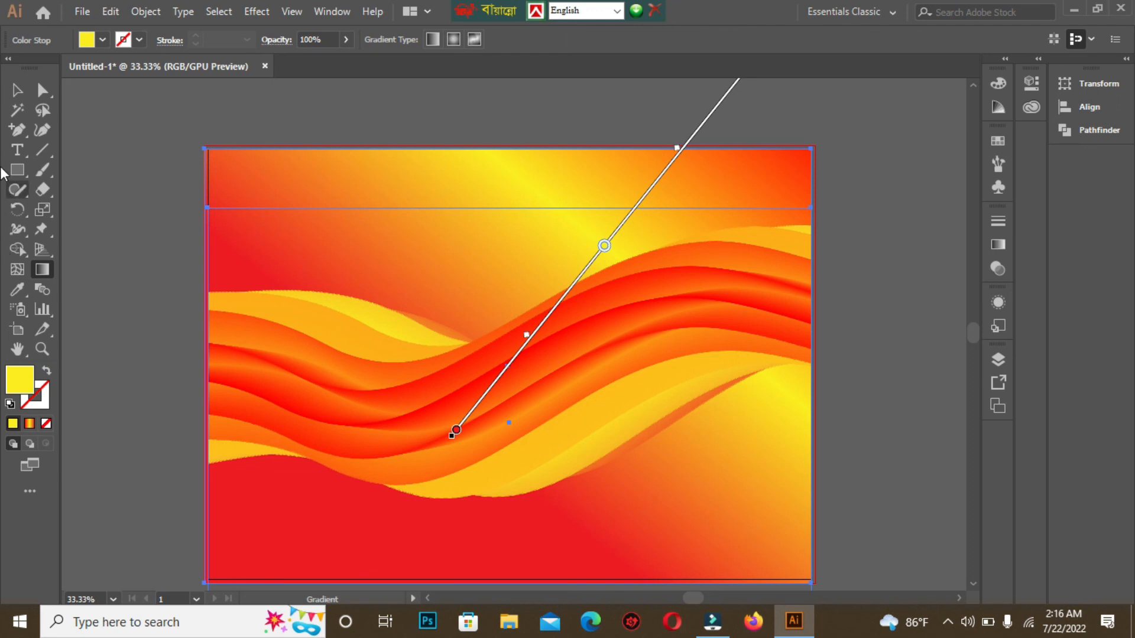
left_click(19, 88)
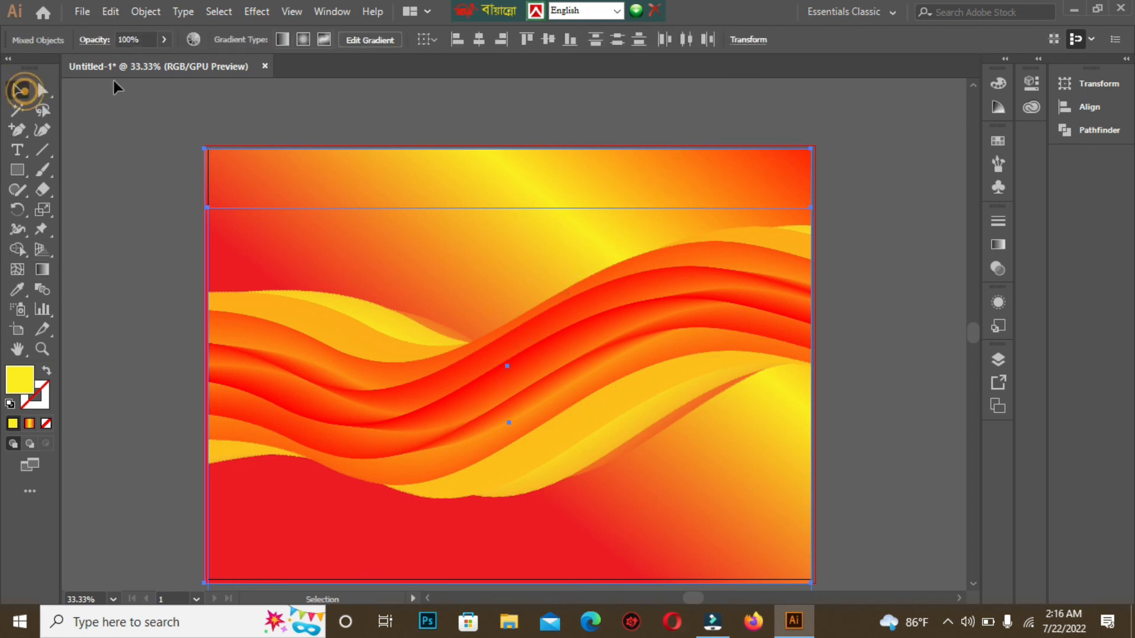
left_click(867, 278)
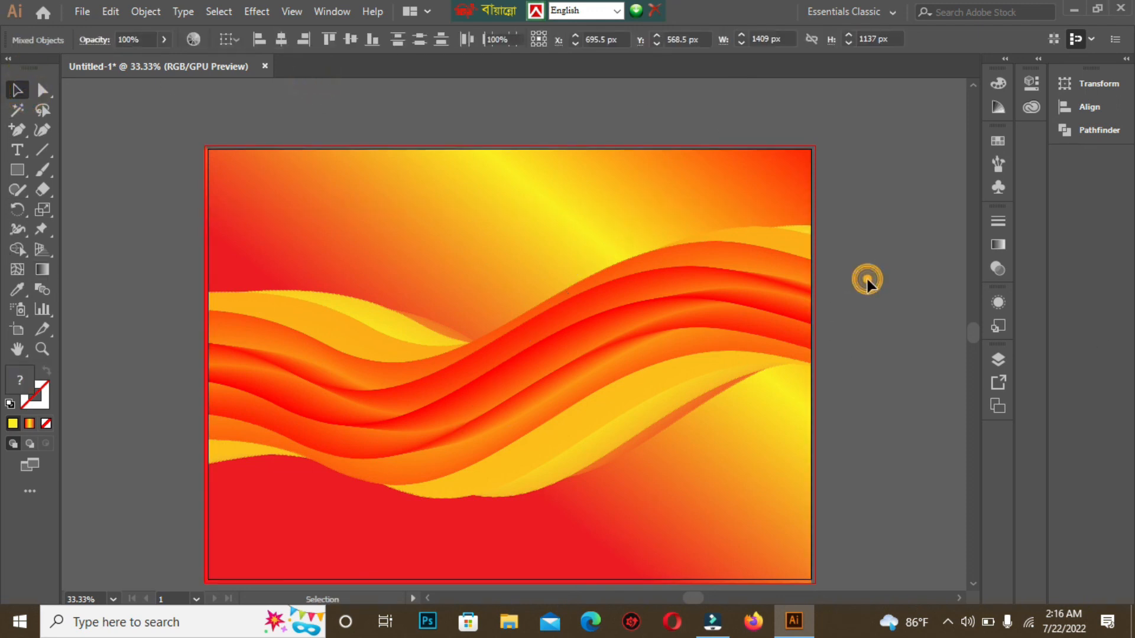
key("space")
left_click_drag(893, 404, 888, 346)
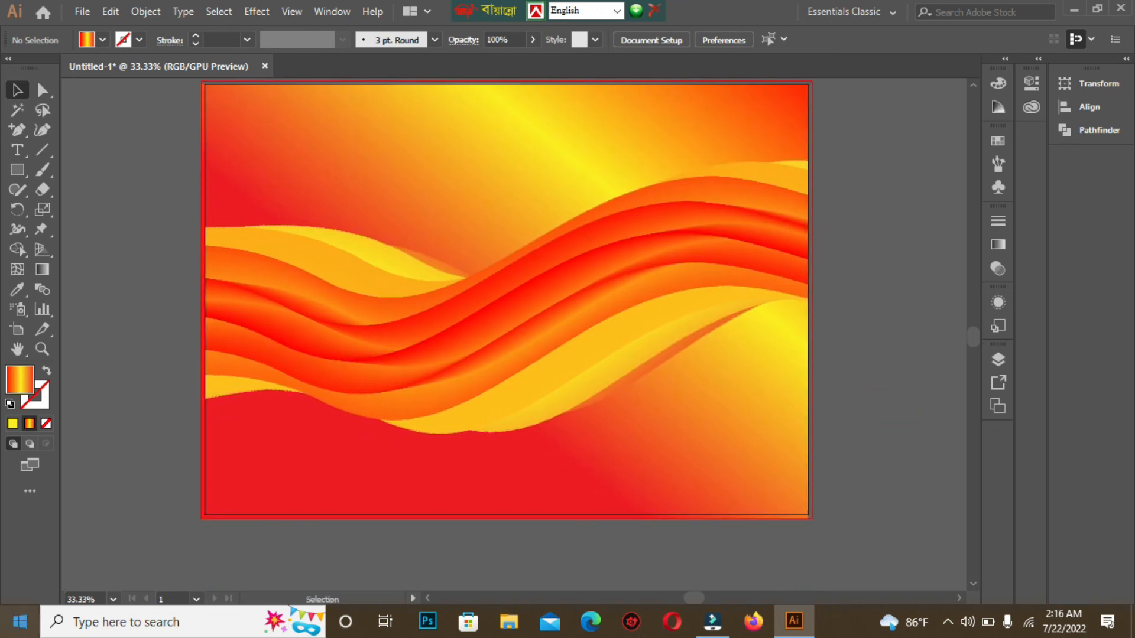
key("space")
left_click_drag(867, 392, 882, 429)
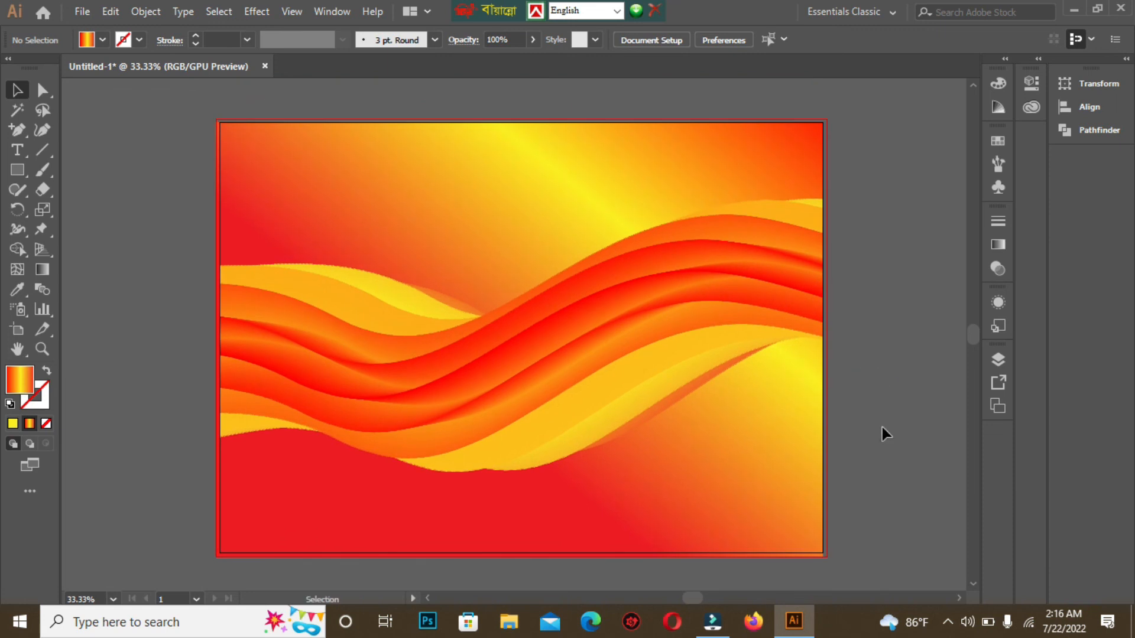